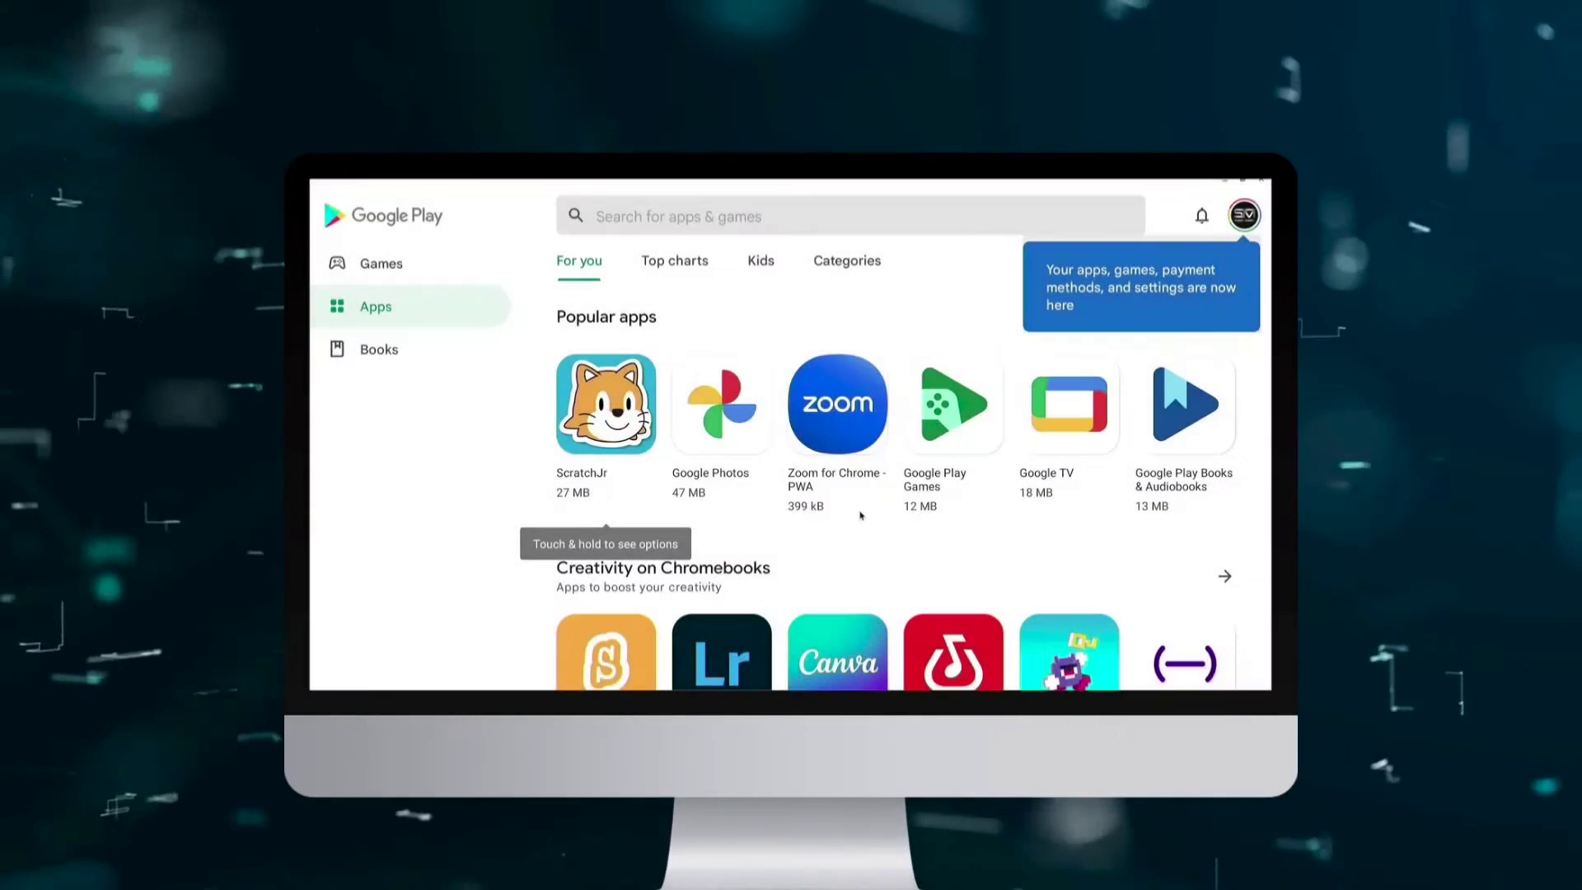
# Choose the FydeOS build for 8th–12th Gen Intel PCs and start its official download.
pyautogui.scroll(-3, 719, 426)
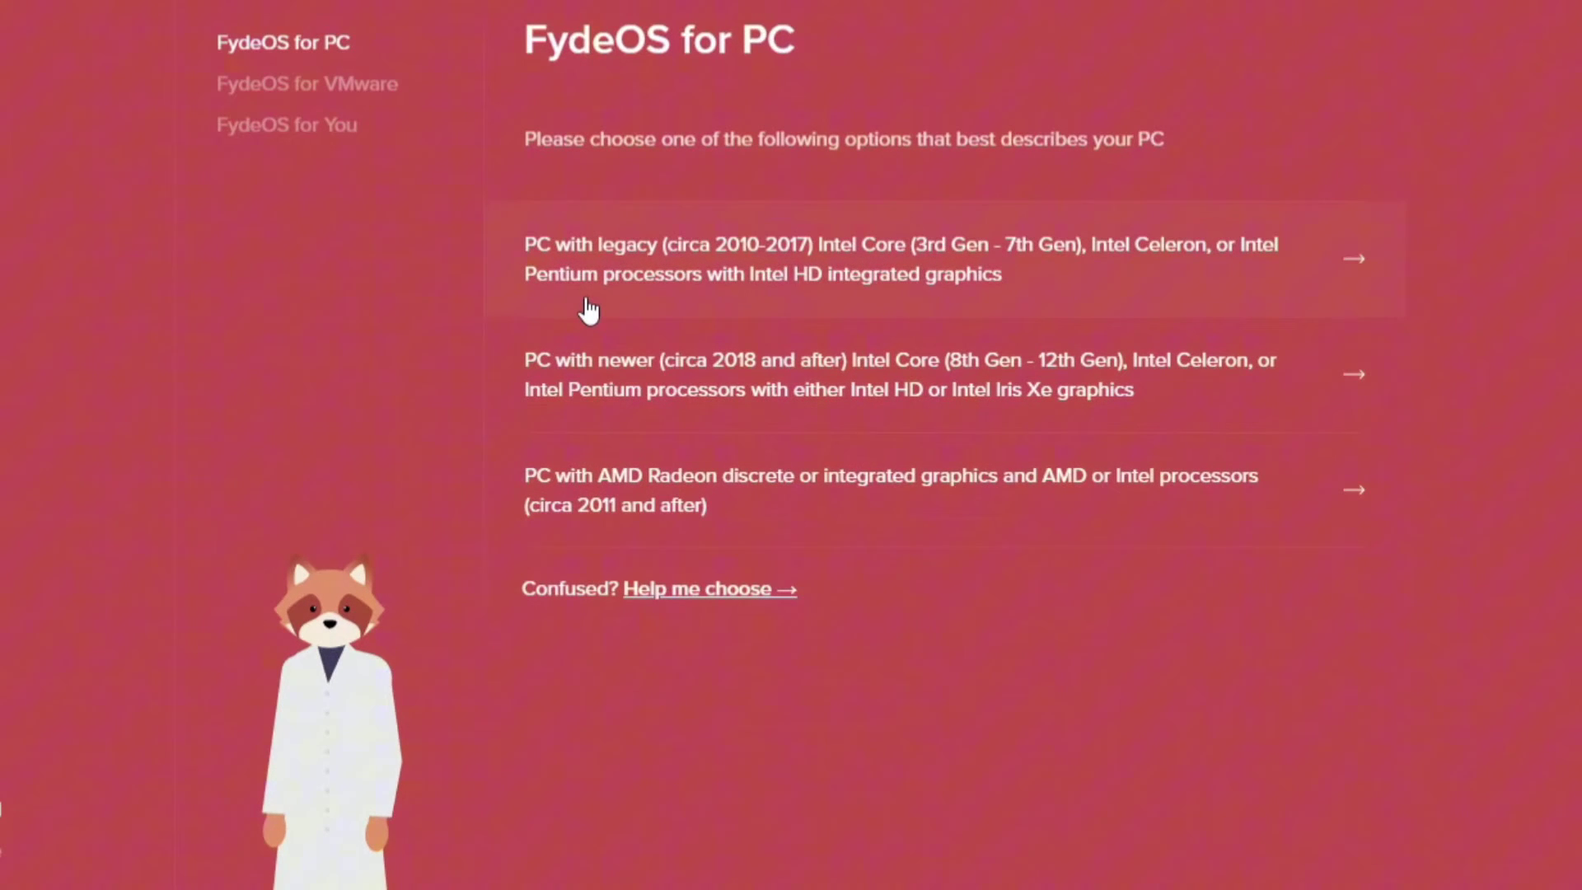
pyautogui.click(1022, 394)
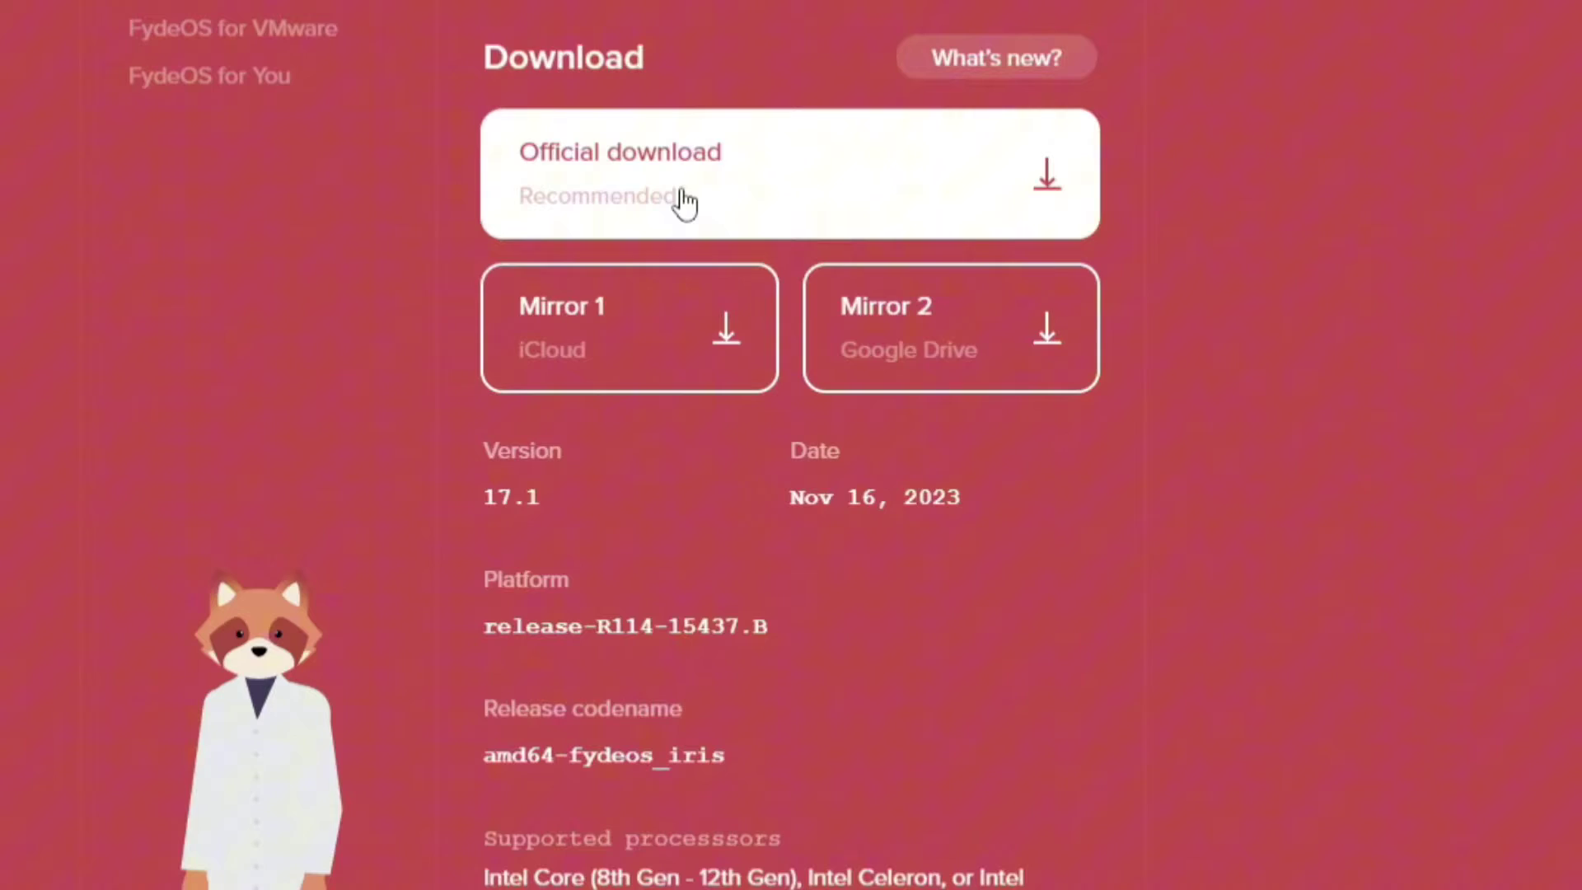
pyautogui.click(692, 199)
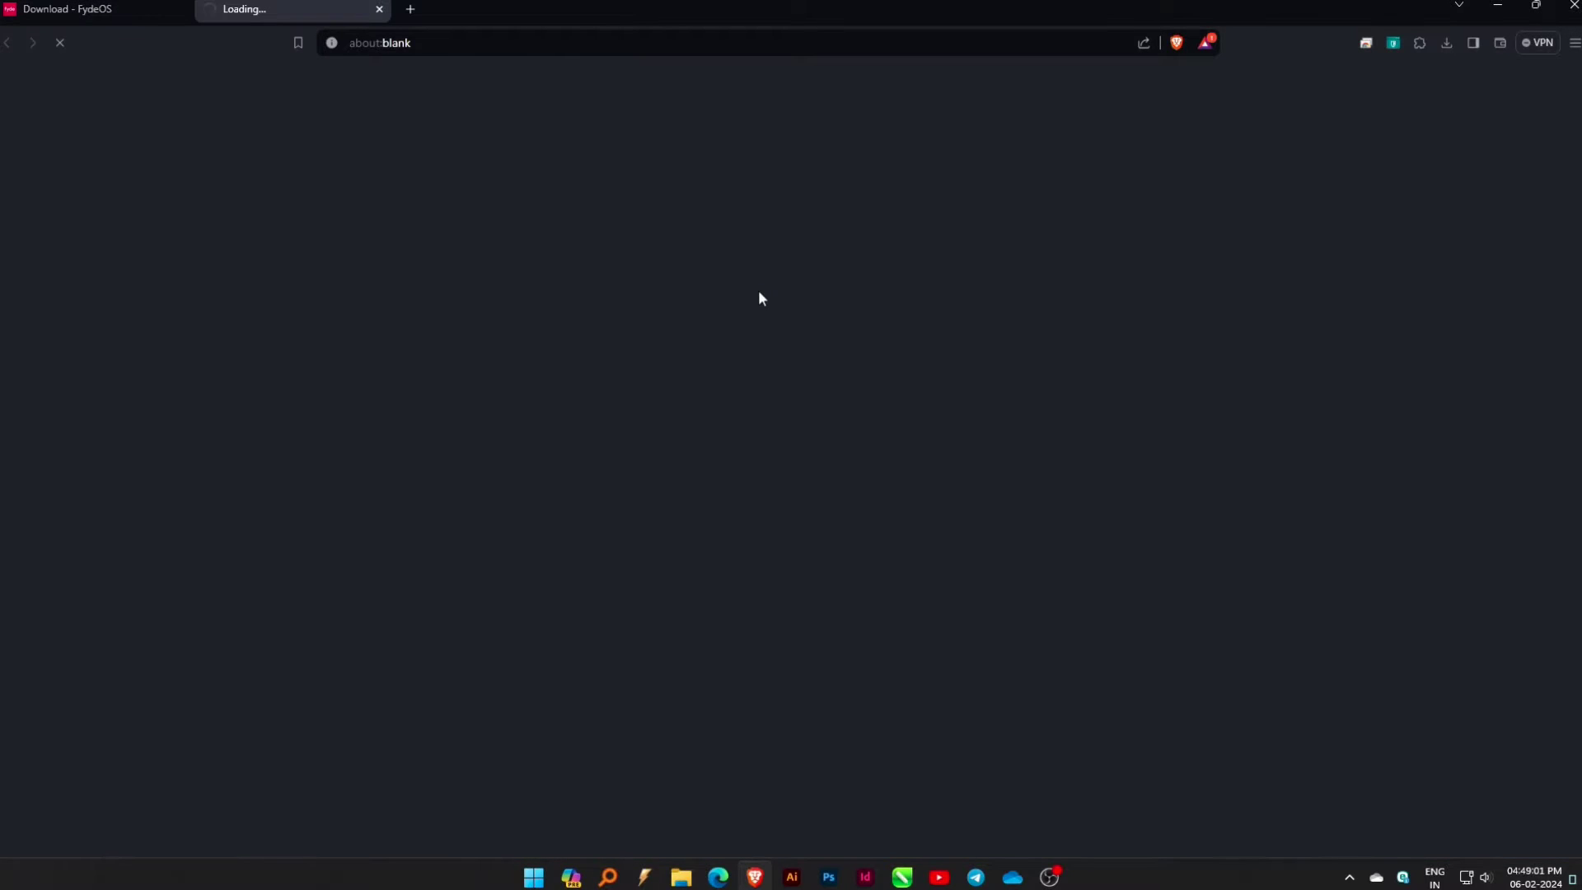
# Save the FydeOS download, then find and highlight the Windows portable version in Etcher's download table.
pyautogui.click(850, 541)
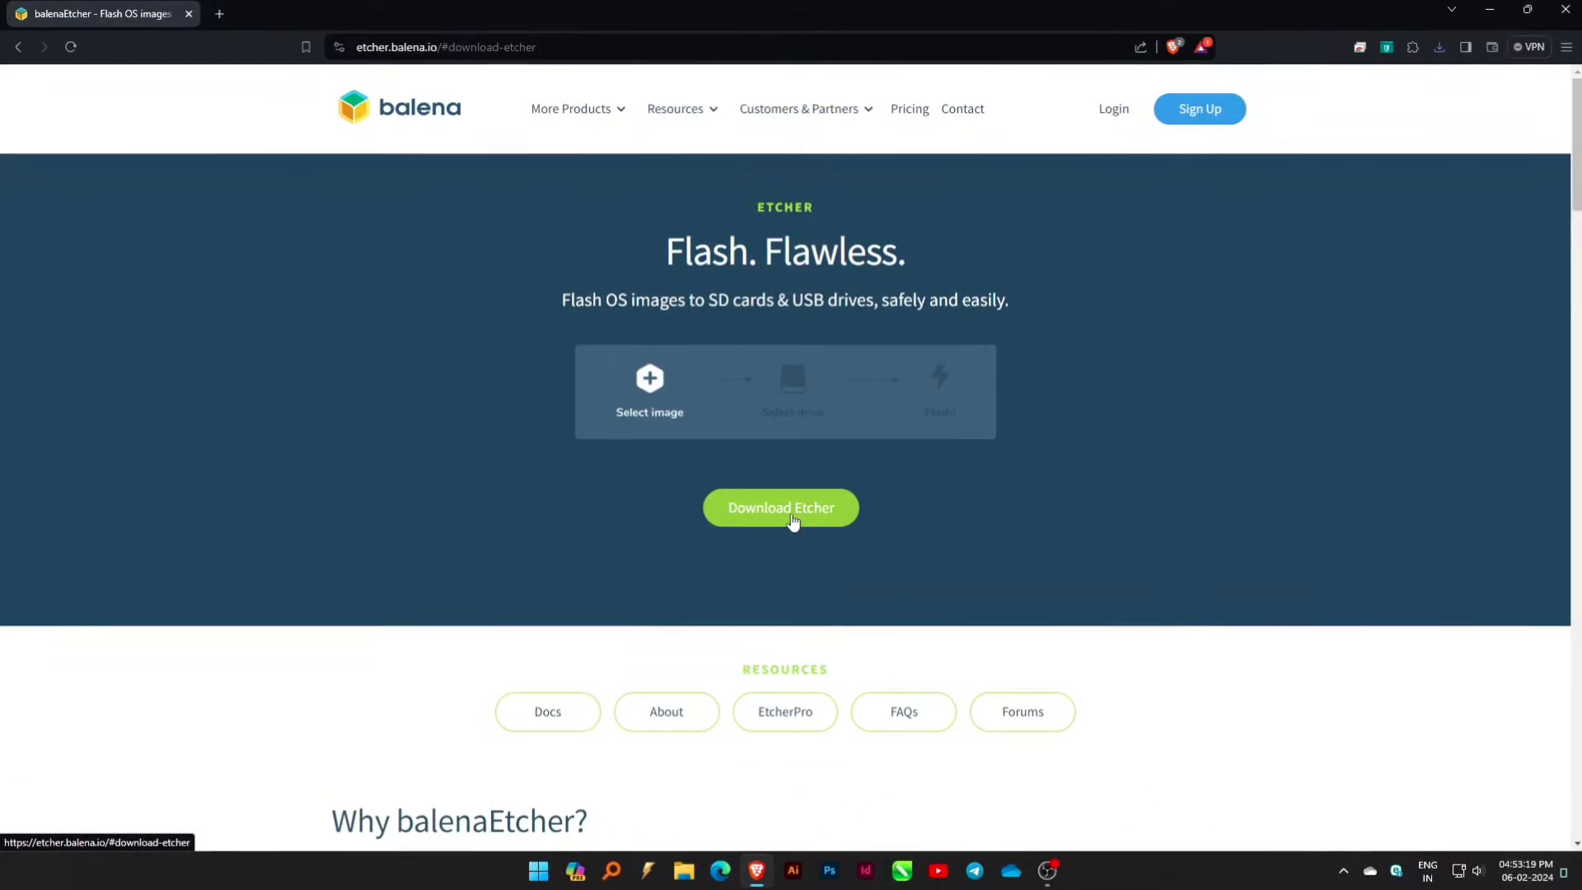
pyautogui.click(792, 519)
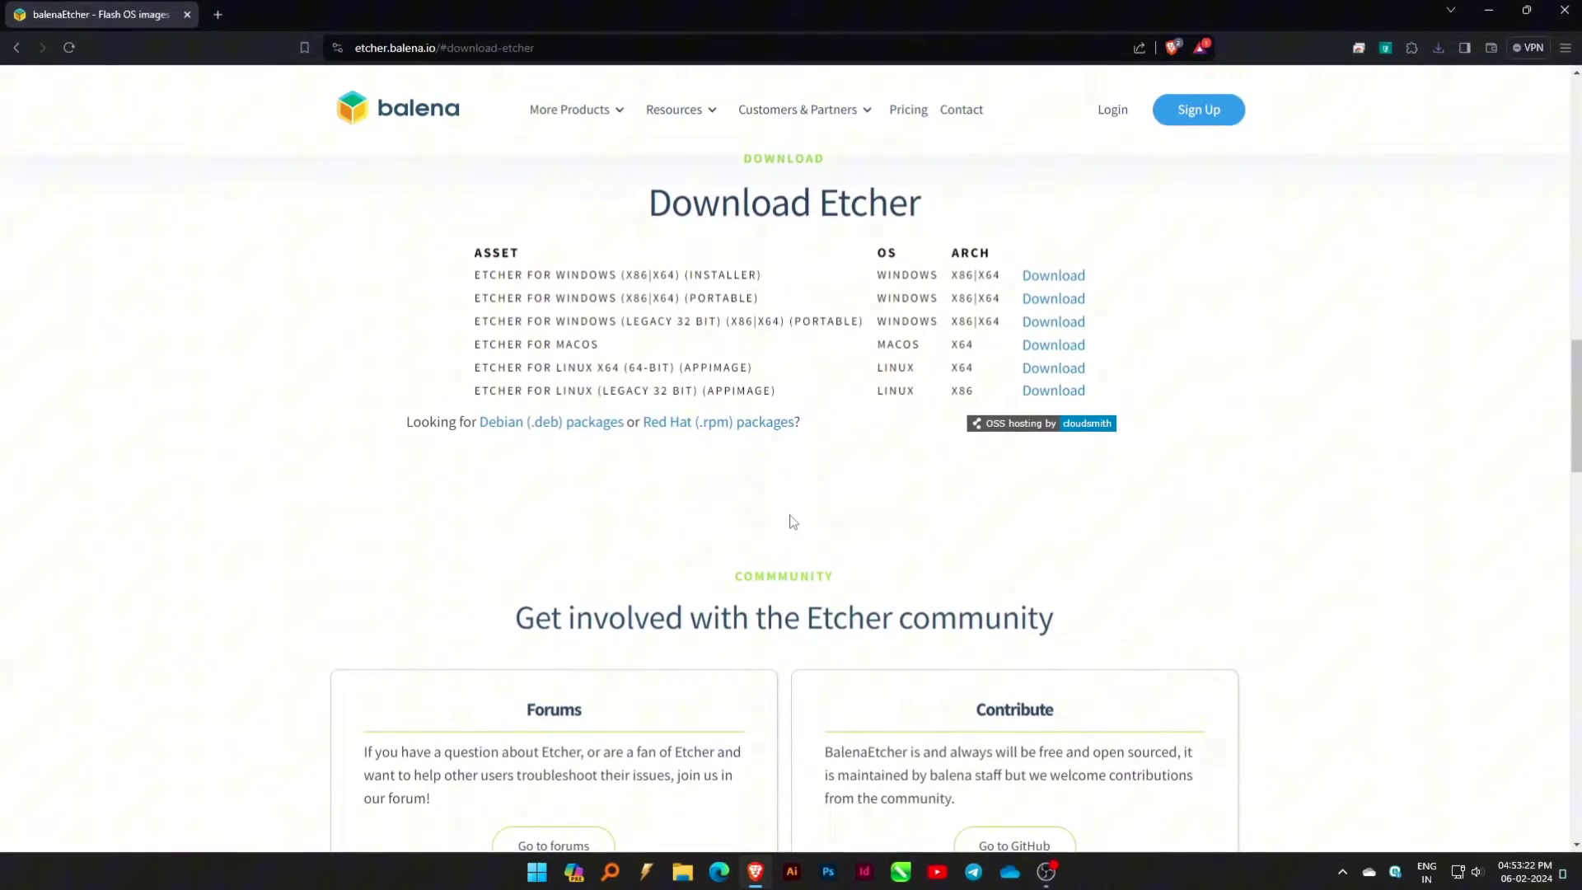
pyautogui.moveTo(664, 220); pyautogui.dragTo(714, 221)
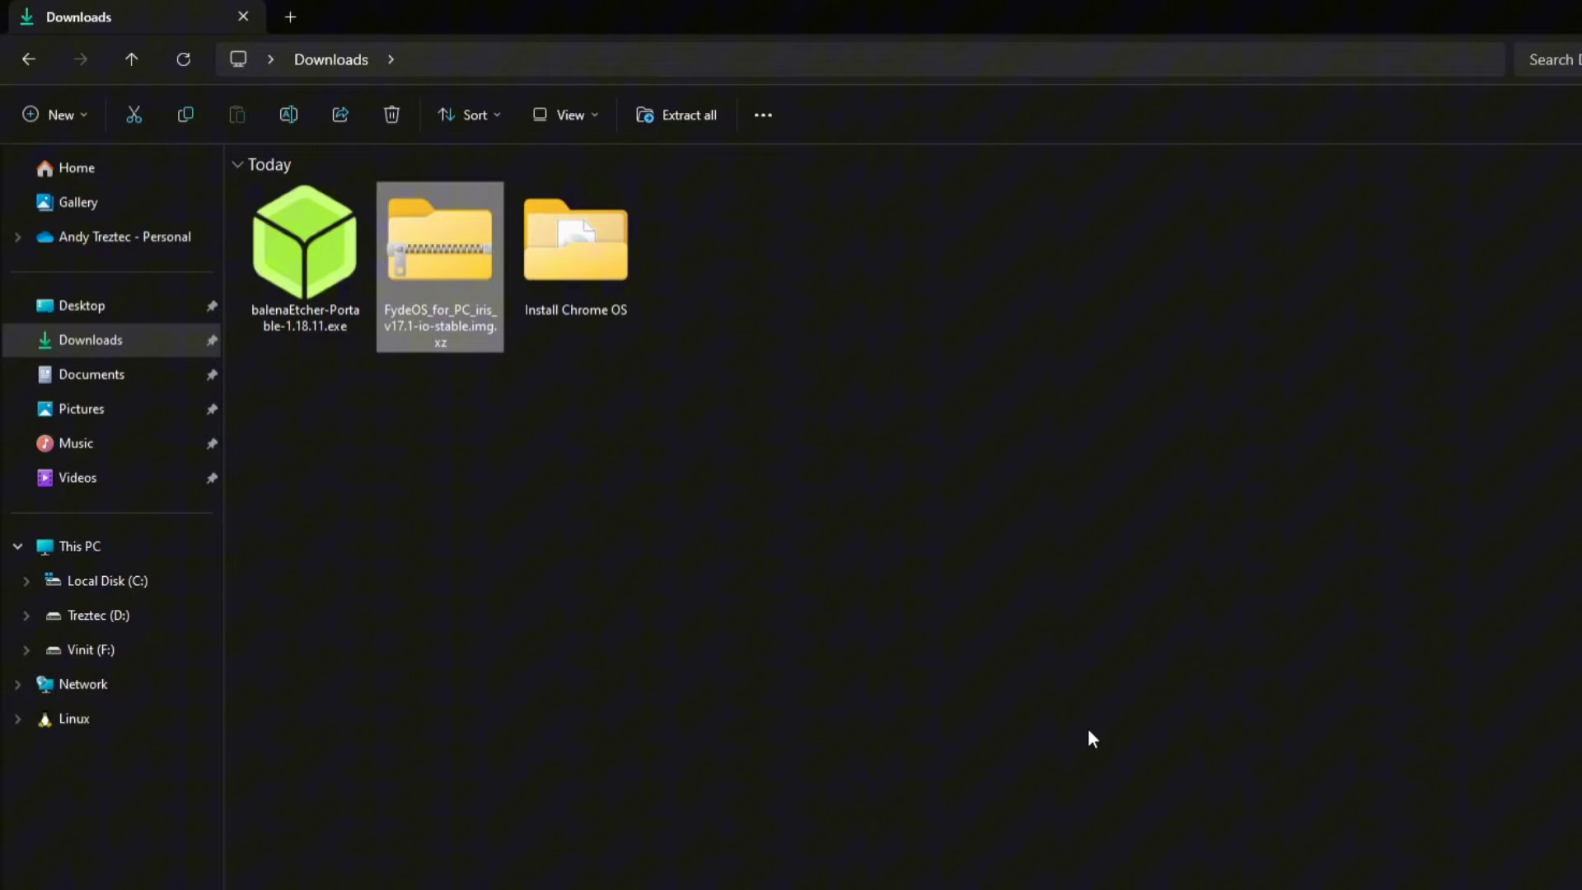
# Extract the FydeOS .img.xz archive into its suggested folder in Downloads.
pyautogui.rightClick(427, 255)
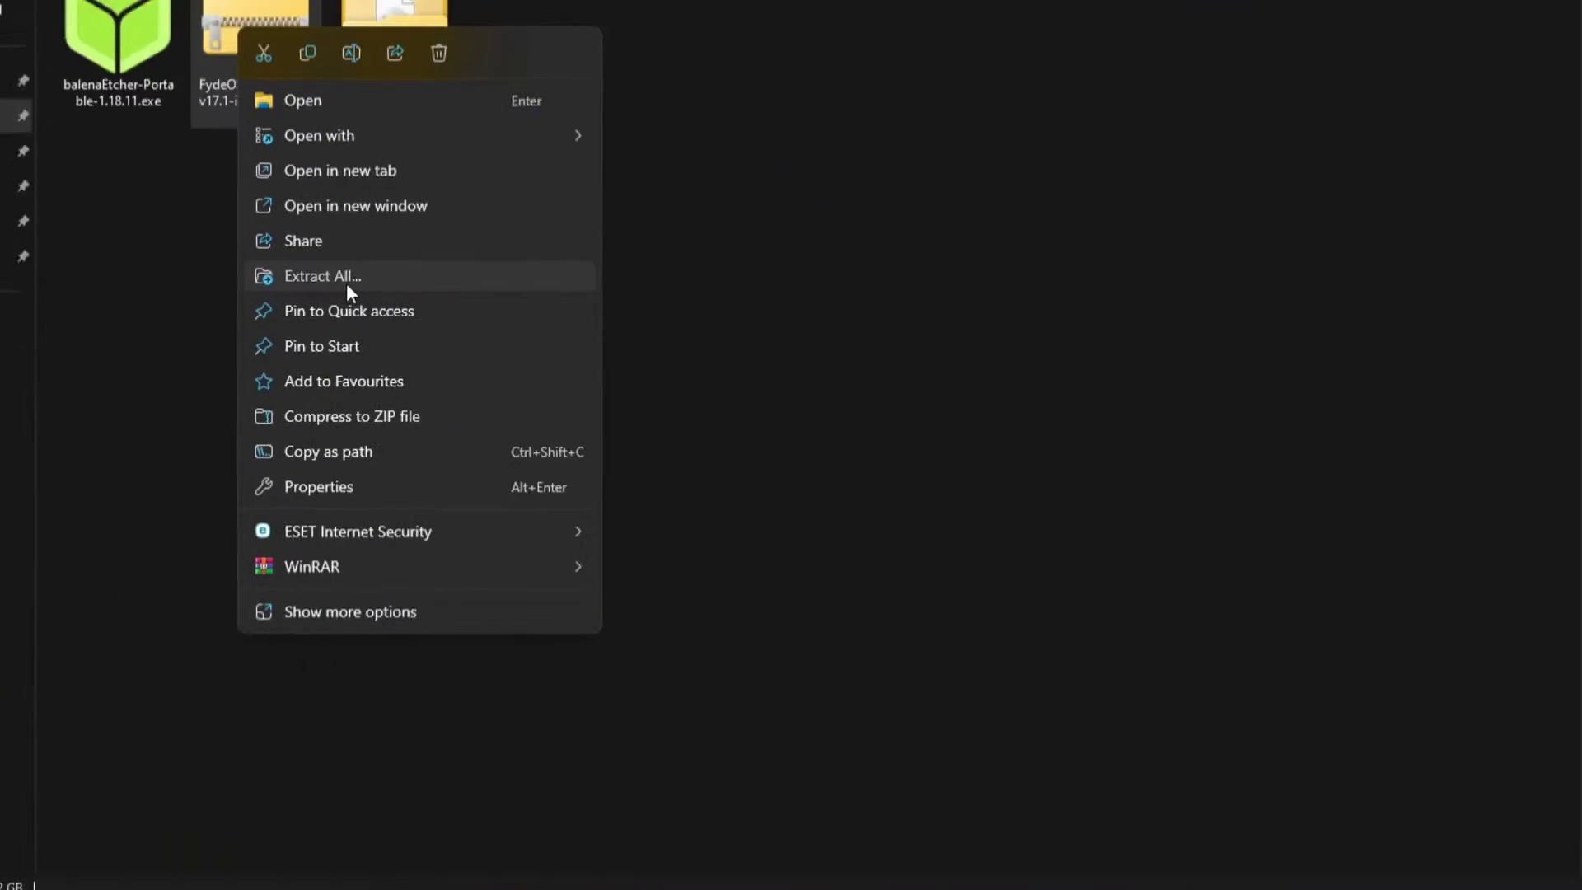
pyautogui.click(609, 580)
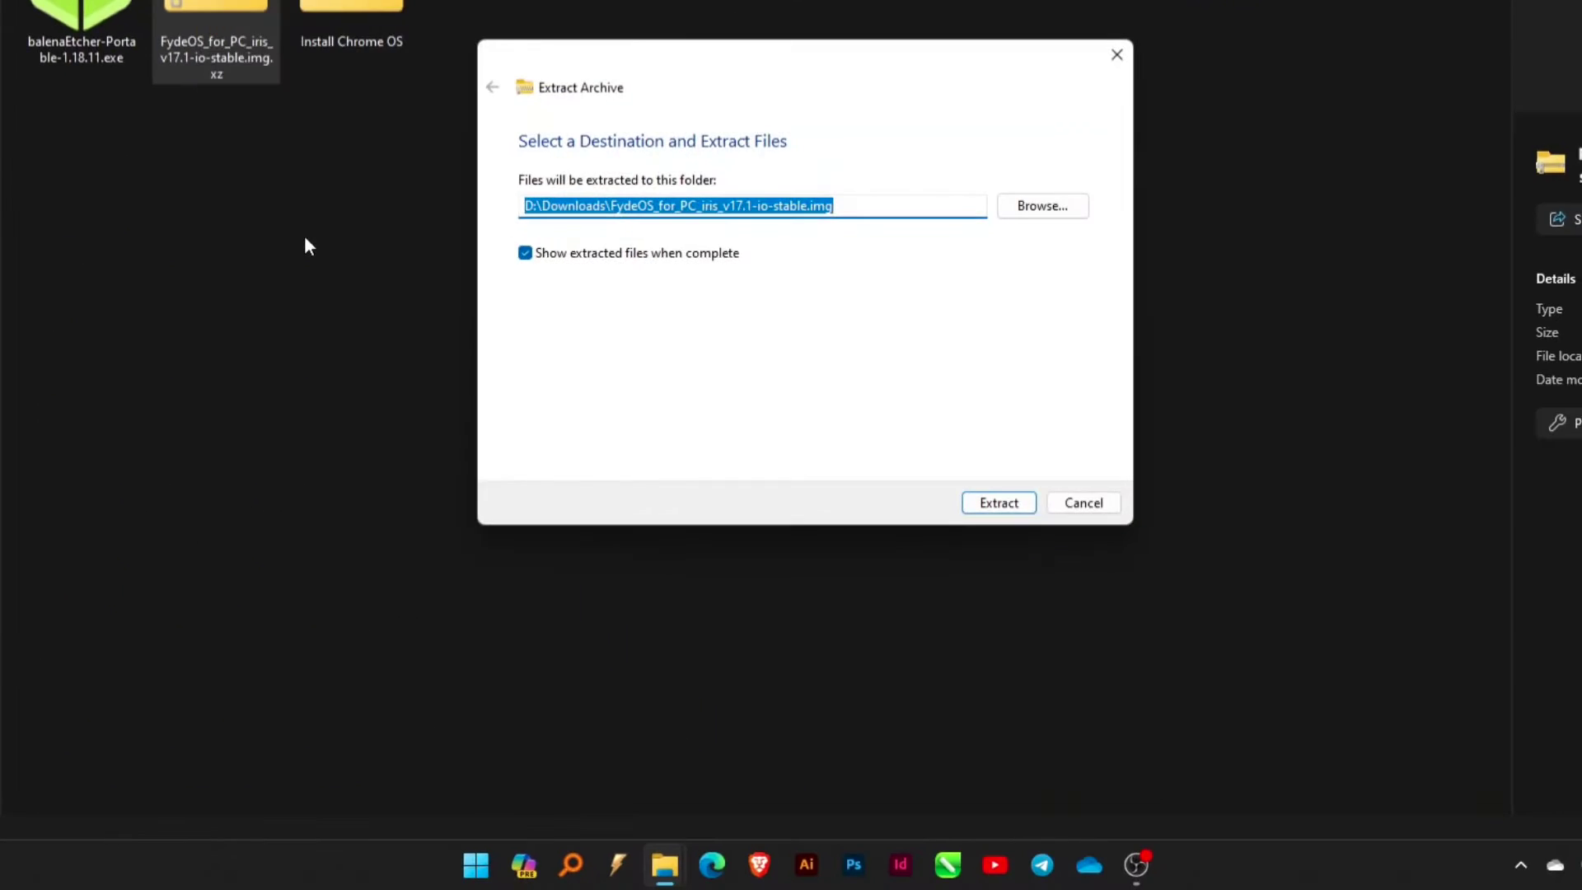
pyautogui.click(988, 503)
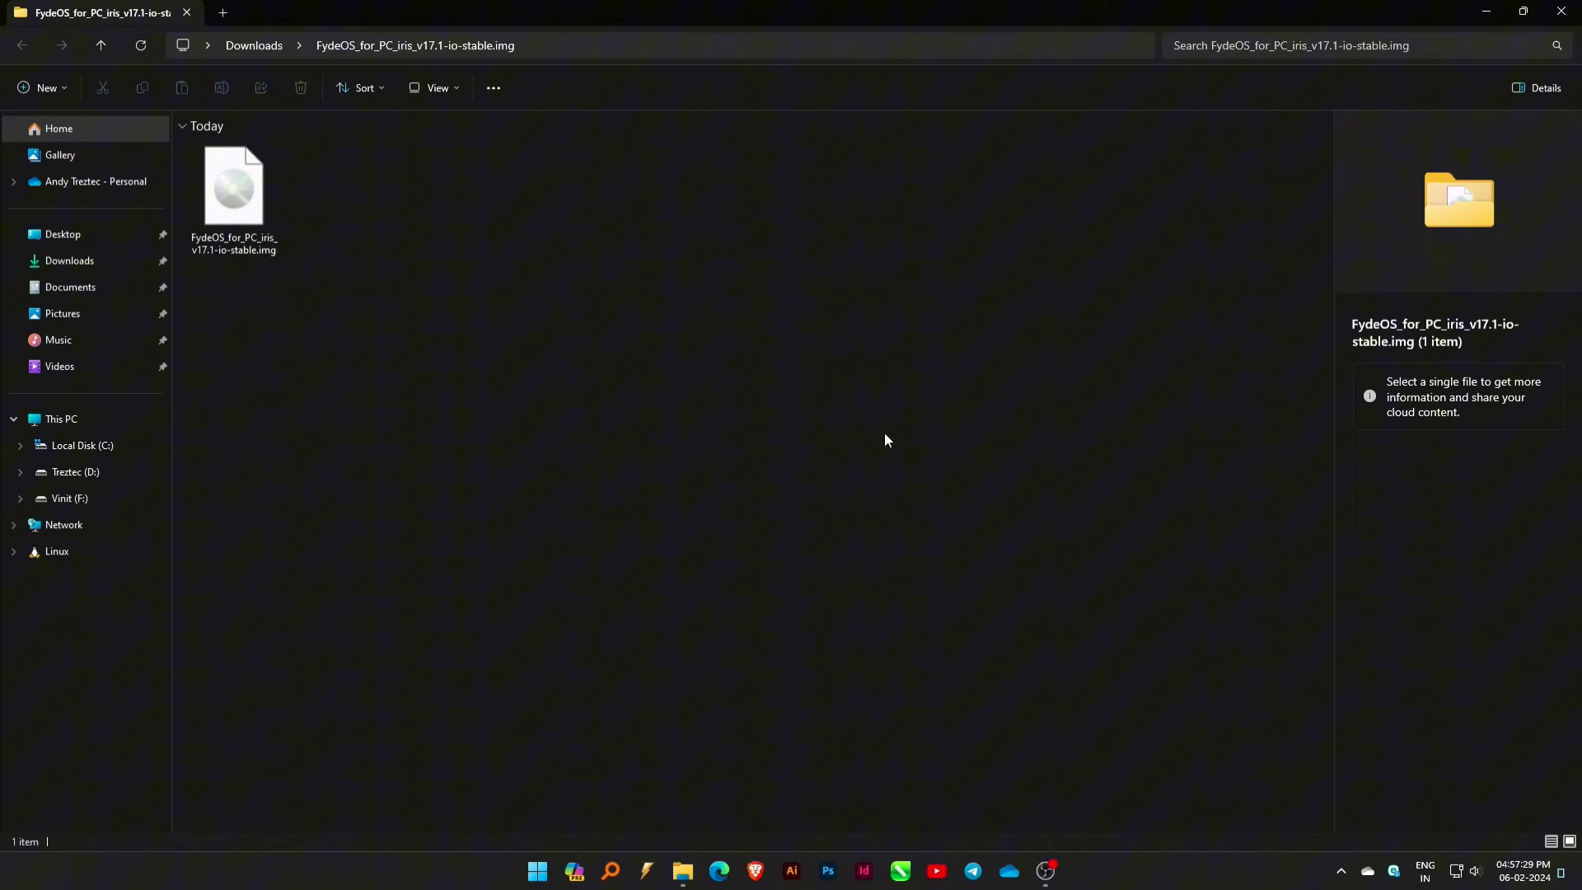
pyautogui.click(1562, 11)
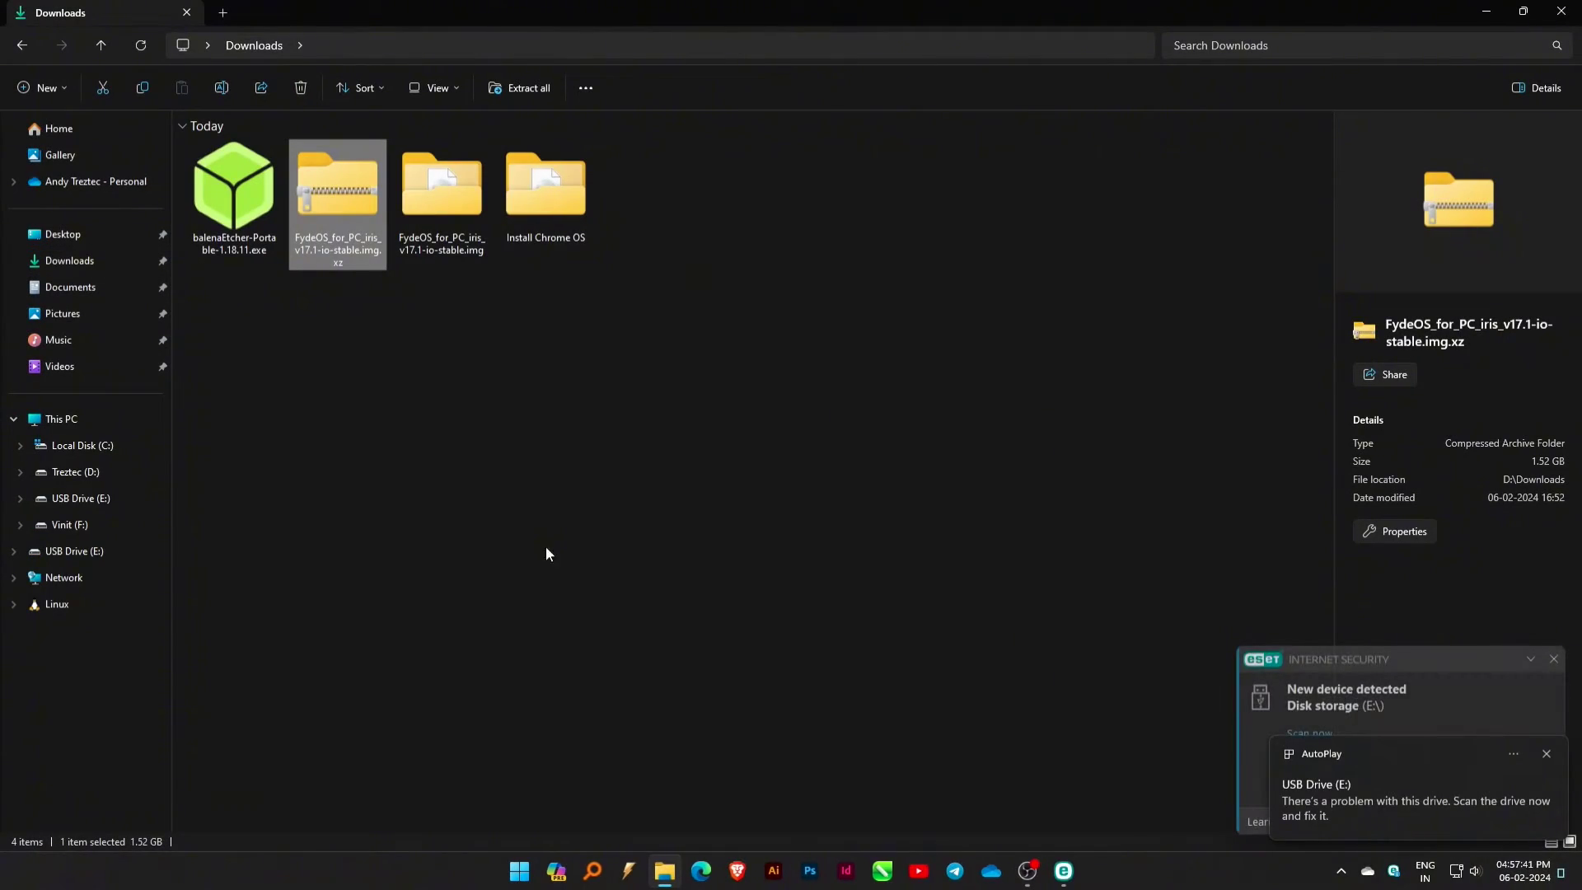
# Launch balenaEtcher and pick FydeOS_for_PC_iris_v17.1-io-stable.img from Downloads as the source image.
pyautogui.doubleClick(242, 211)
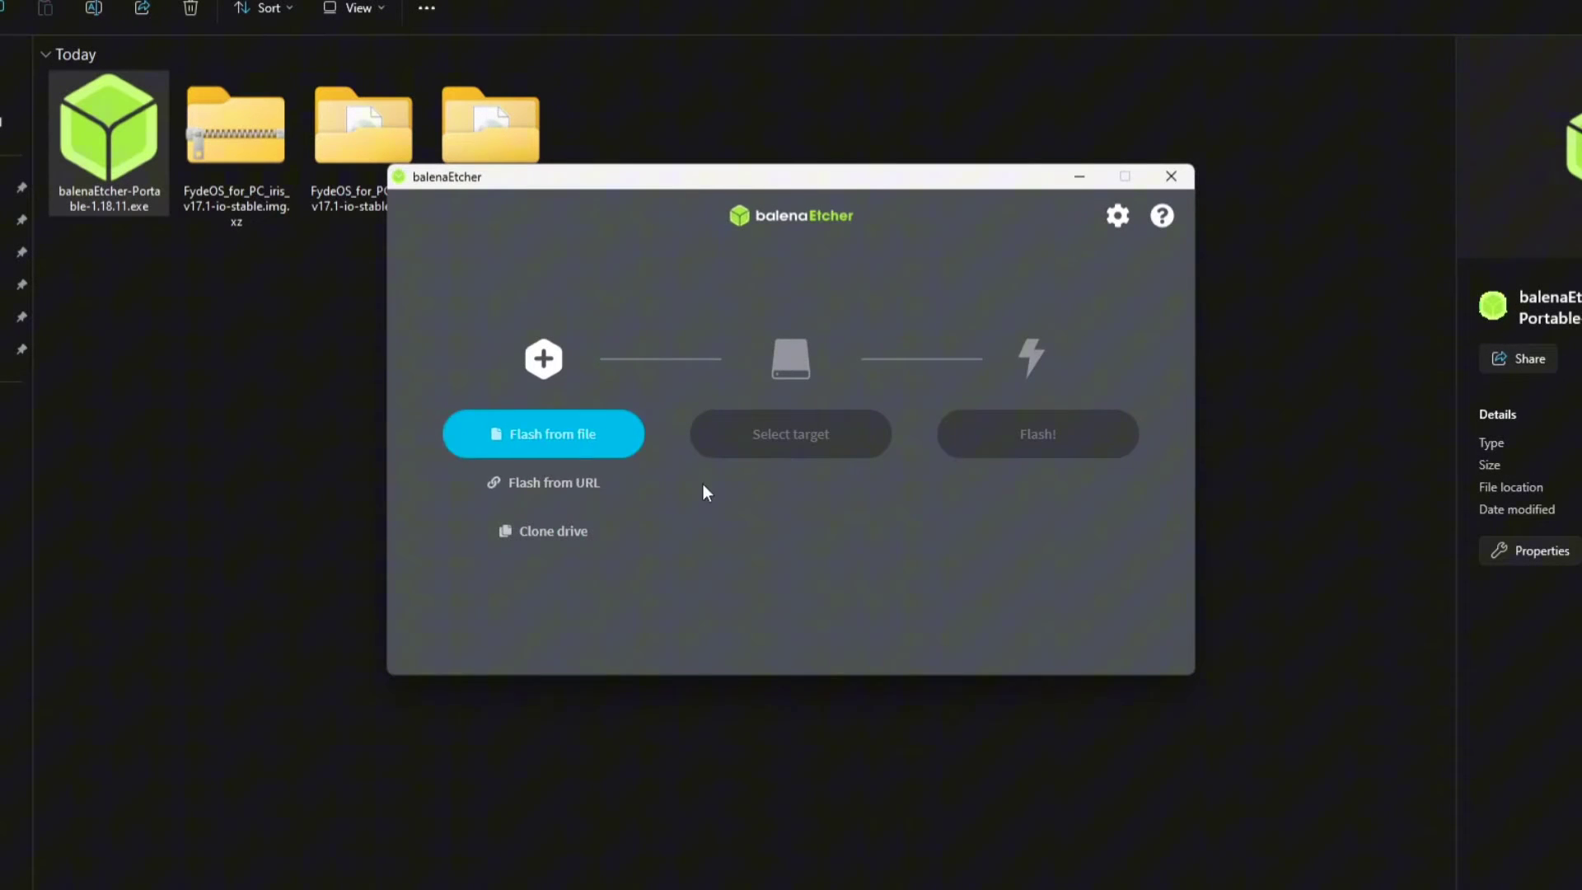
pyautogui.click(564, 443)
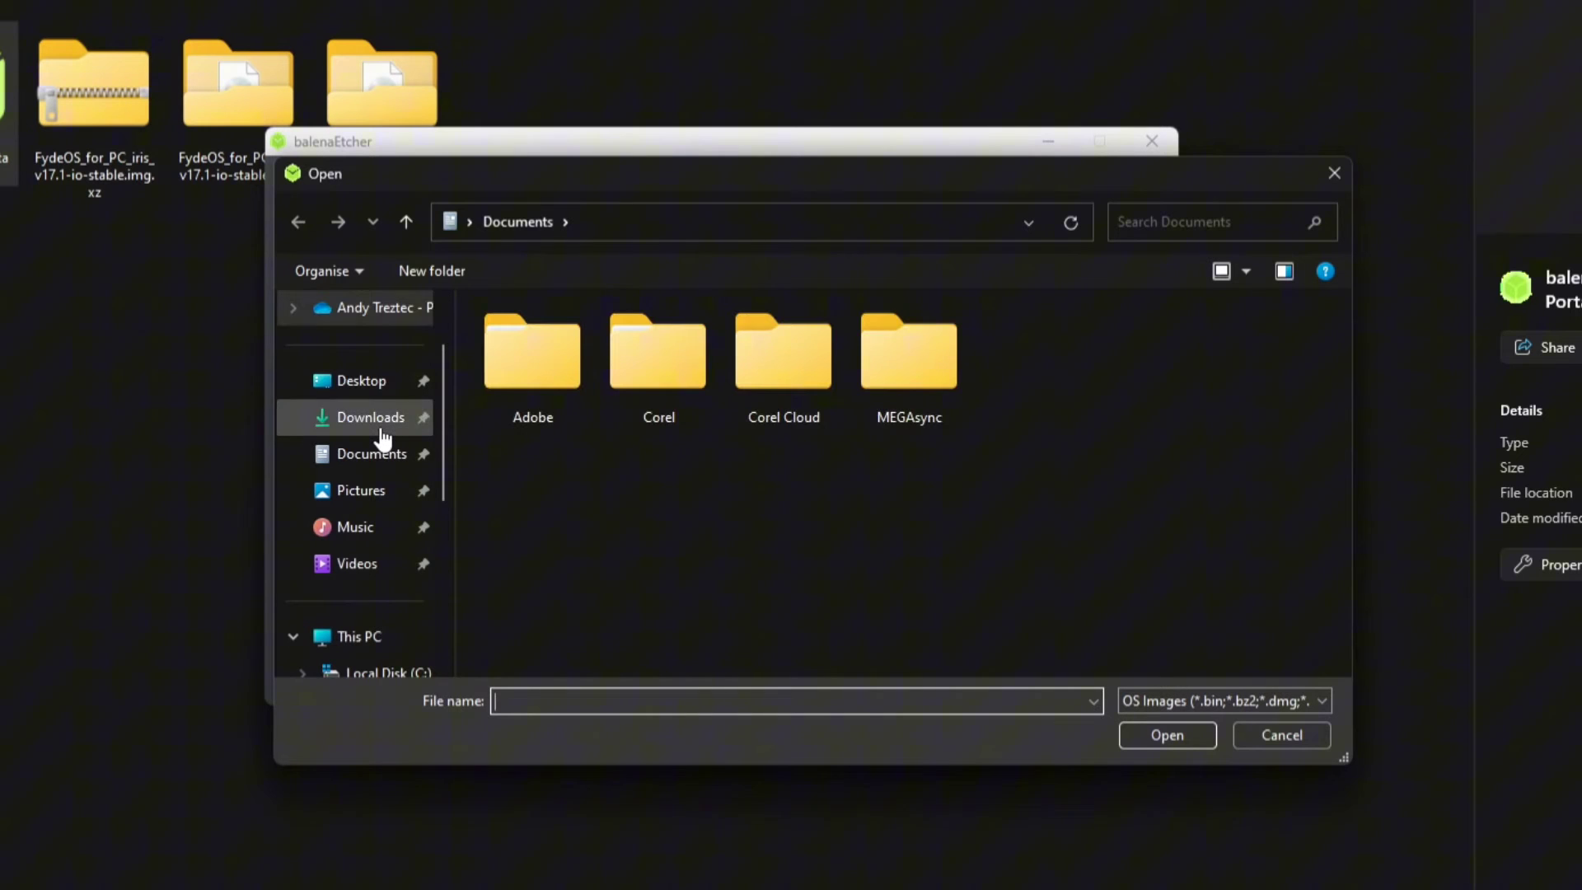
pyautogui.click(370, 418)
pyautogui.doubleClick(702, 410)
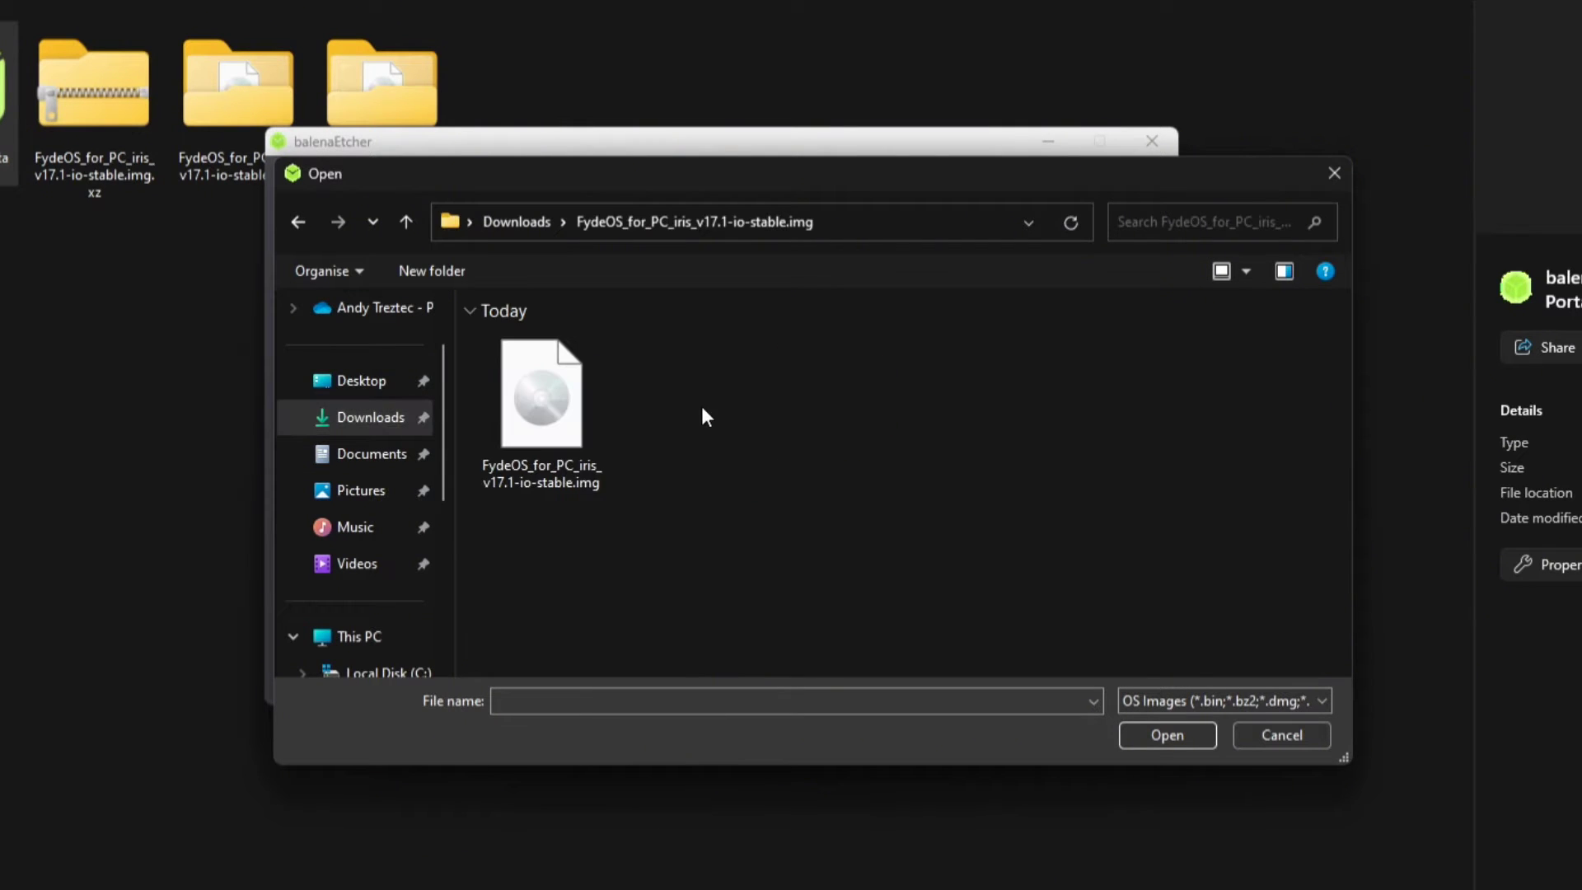
pyautogui.click(549, 416)
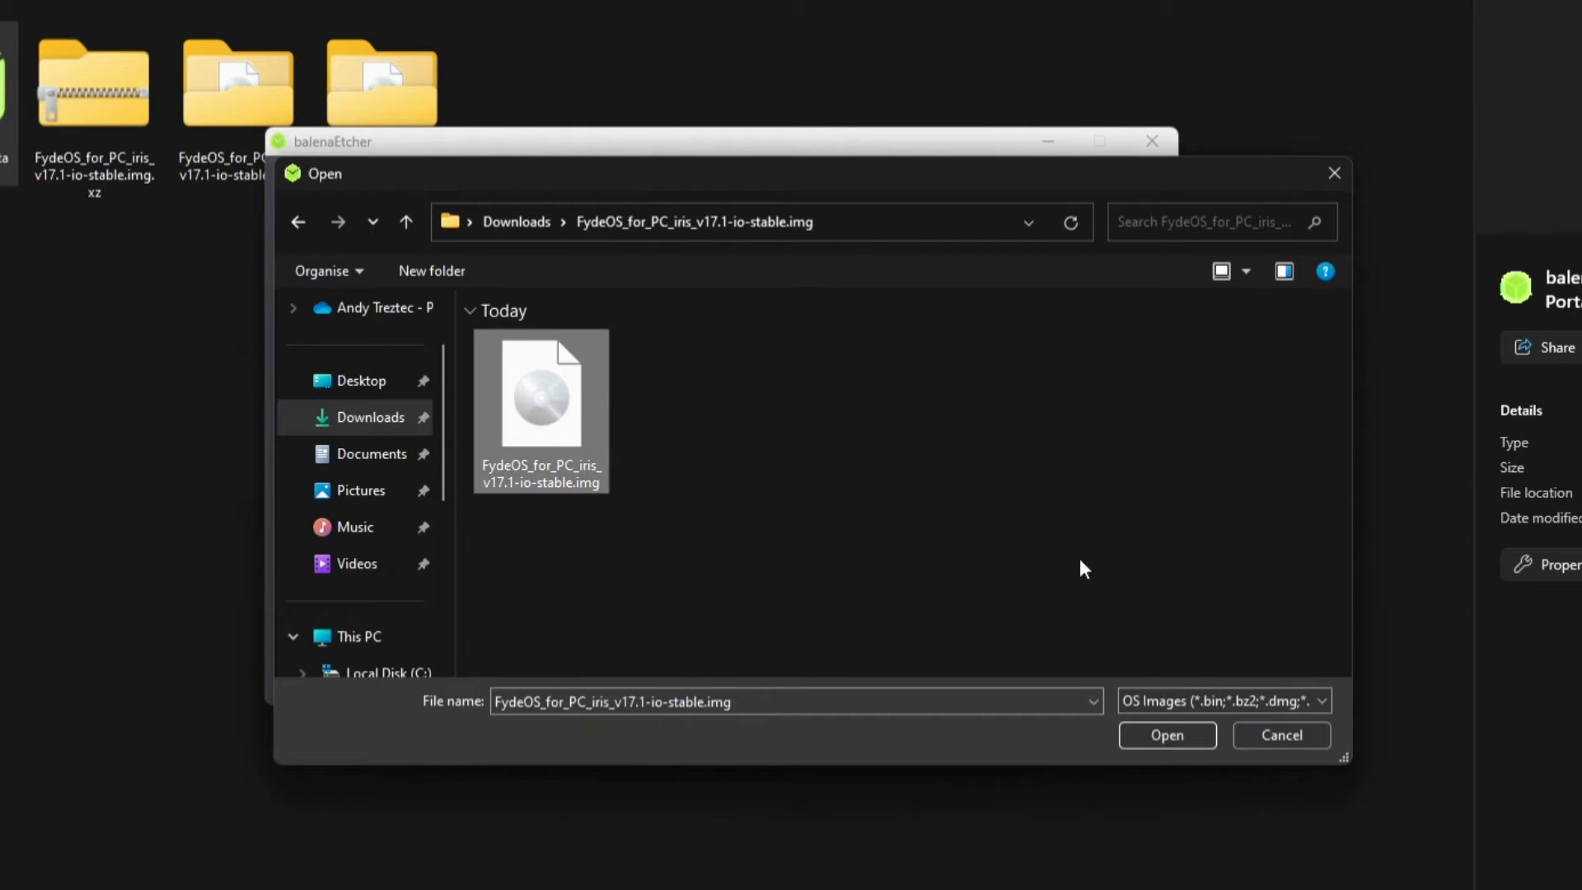
pyautogui.click(1165, 734)
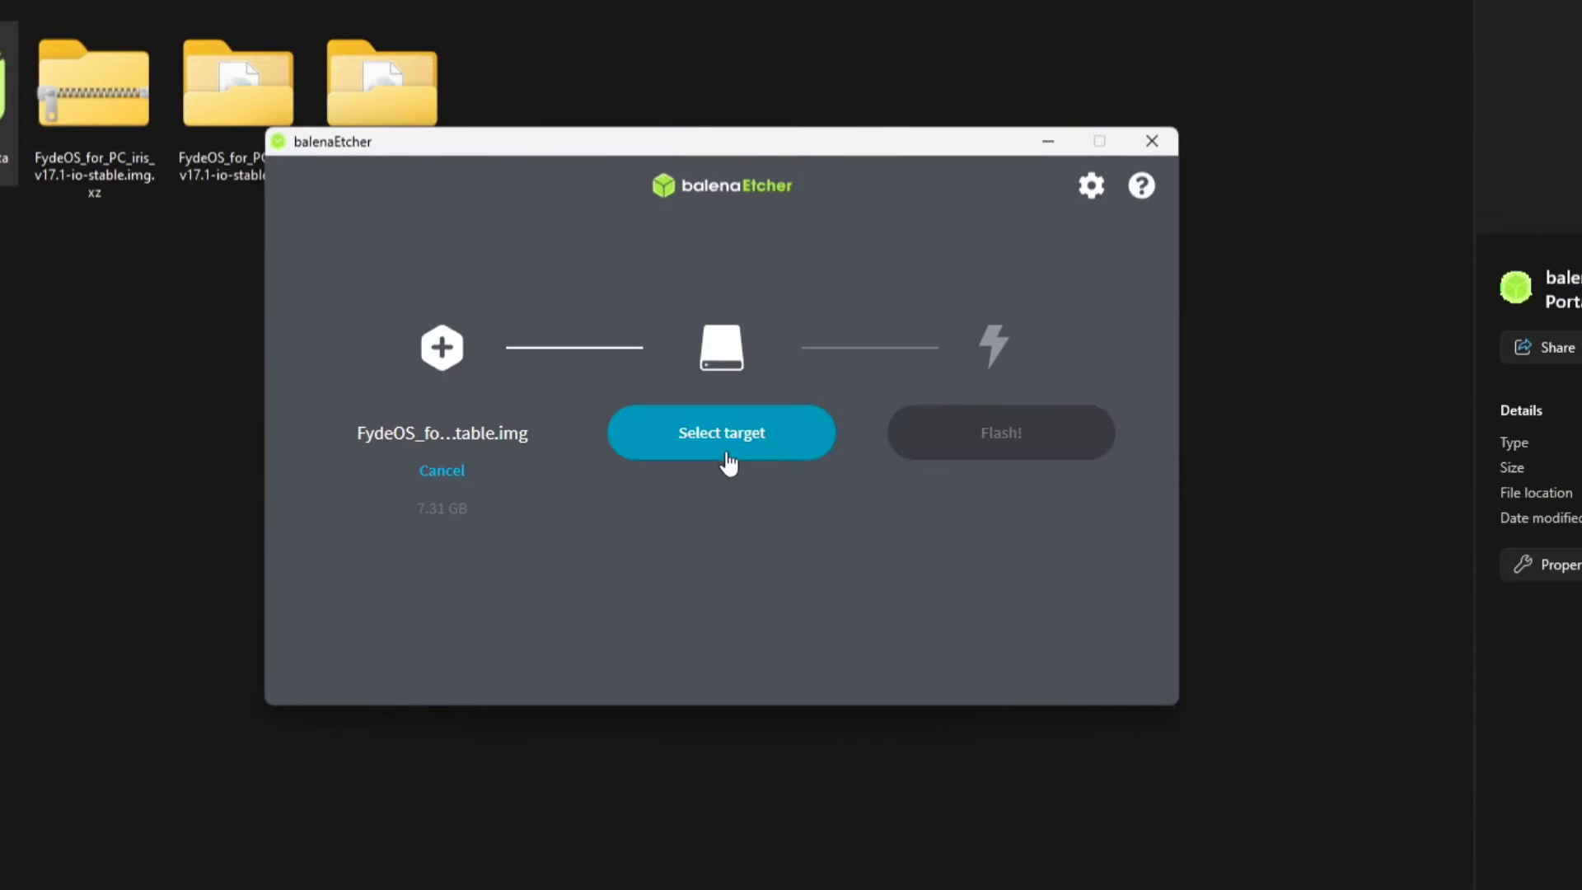
# Select the 61.5 GB USB SanDisk drive as target and flash the image.
pyautogui.click(728, 453)
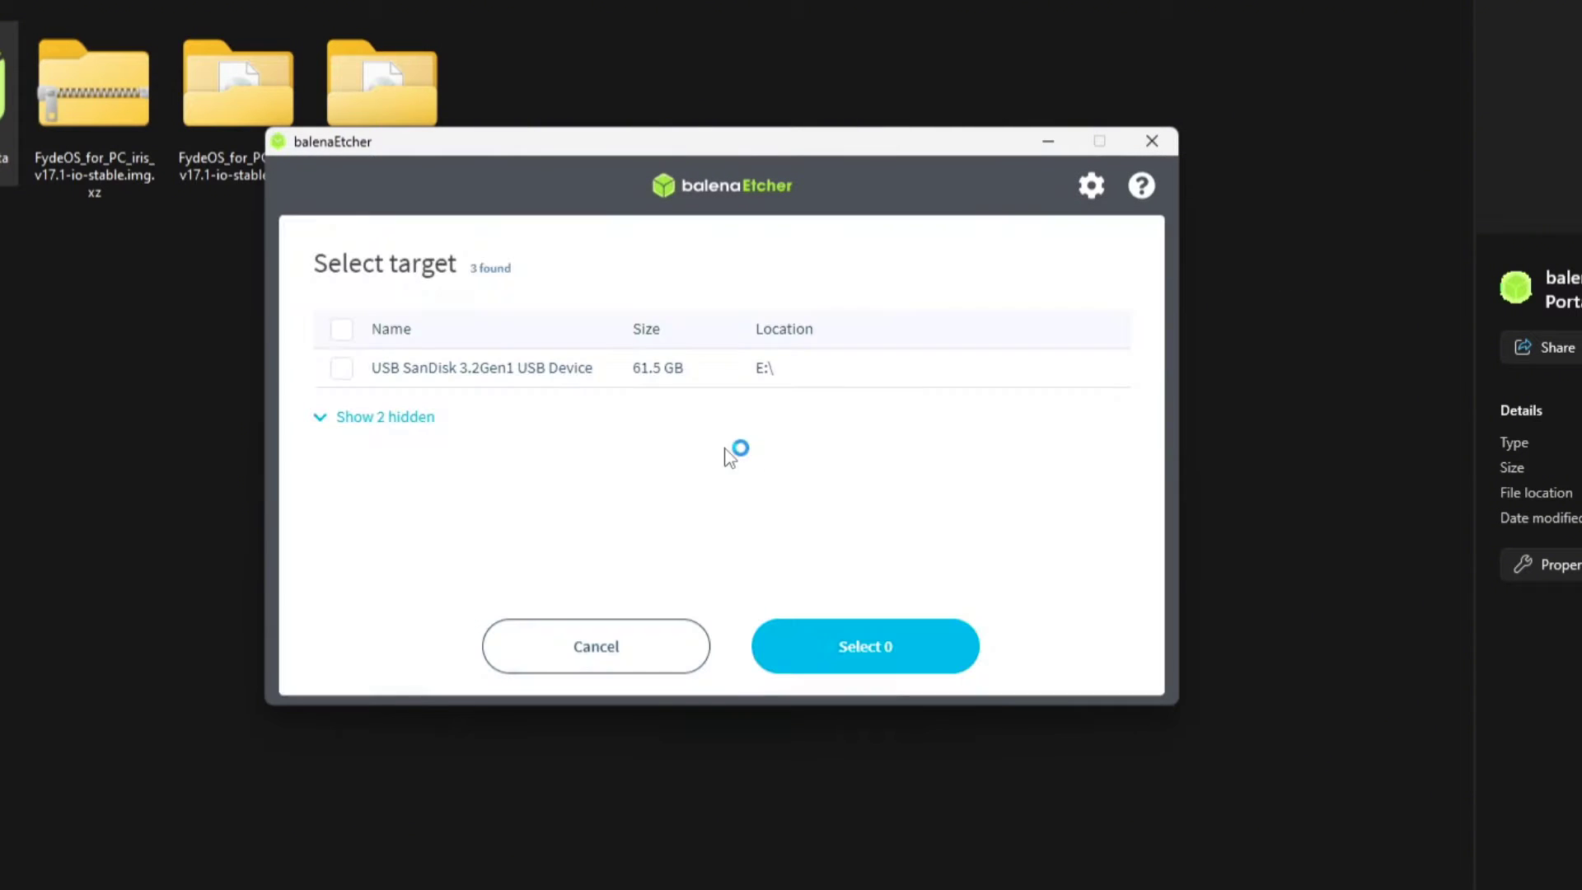
pyautogui.click(341, 375)
pyautogui.click(859, 655)
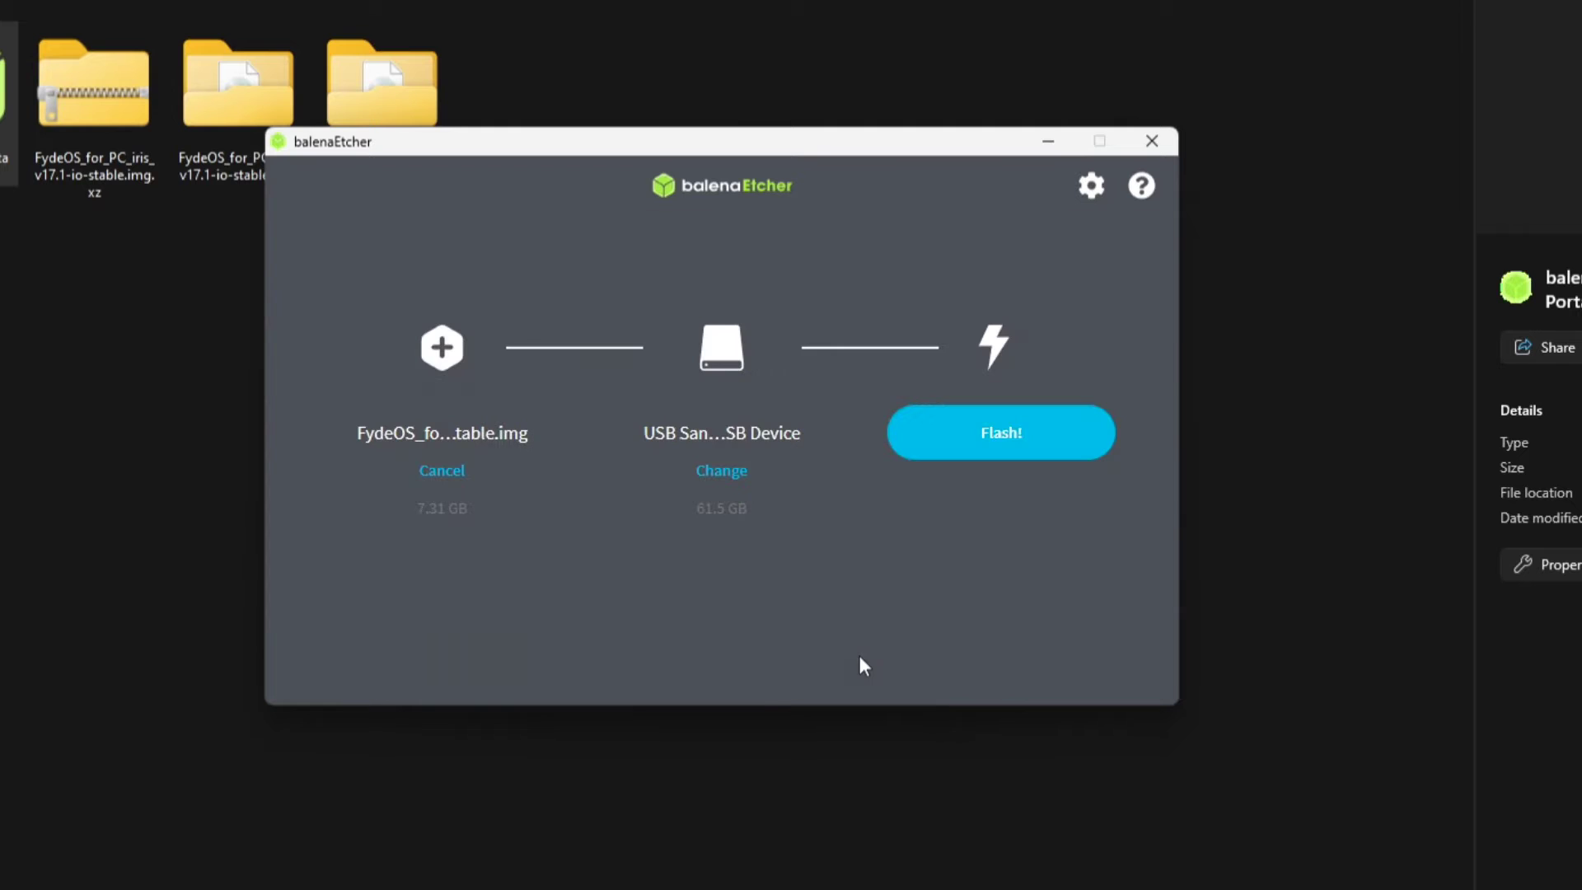
pyautogui.click(1001, 455)
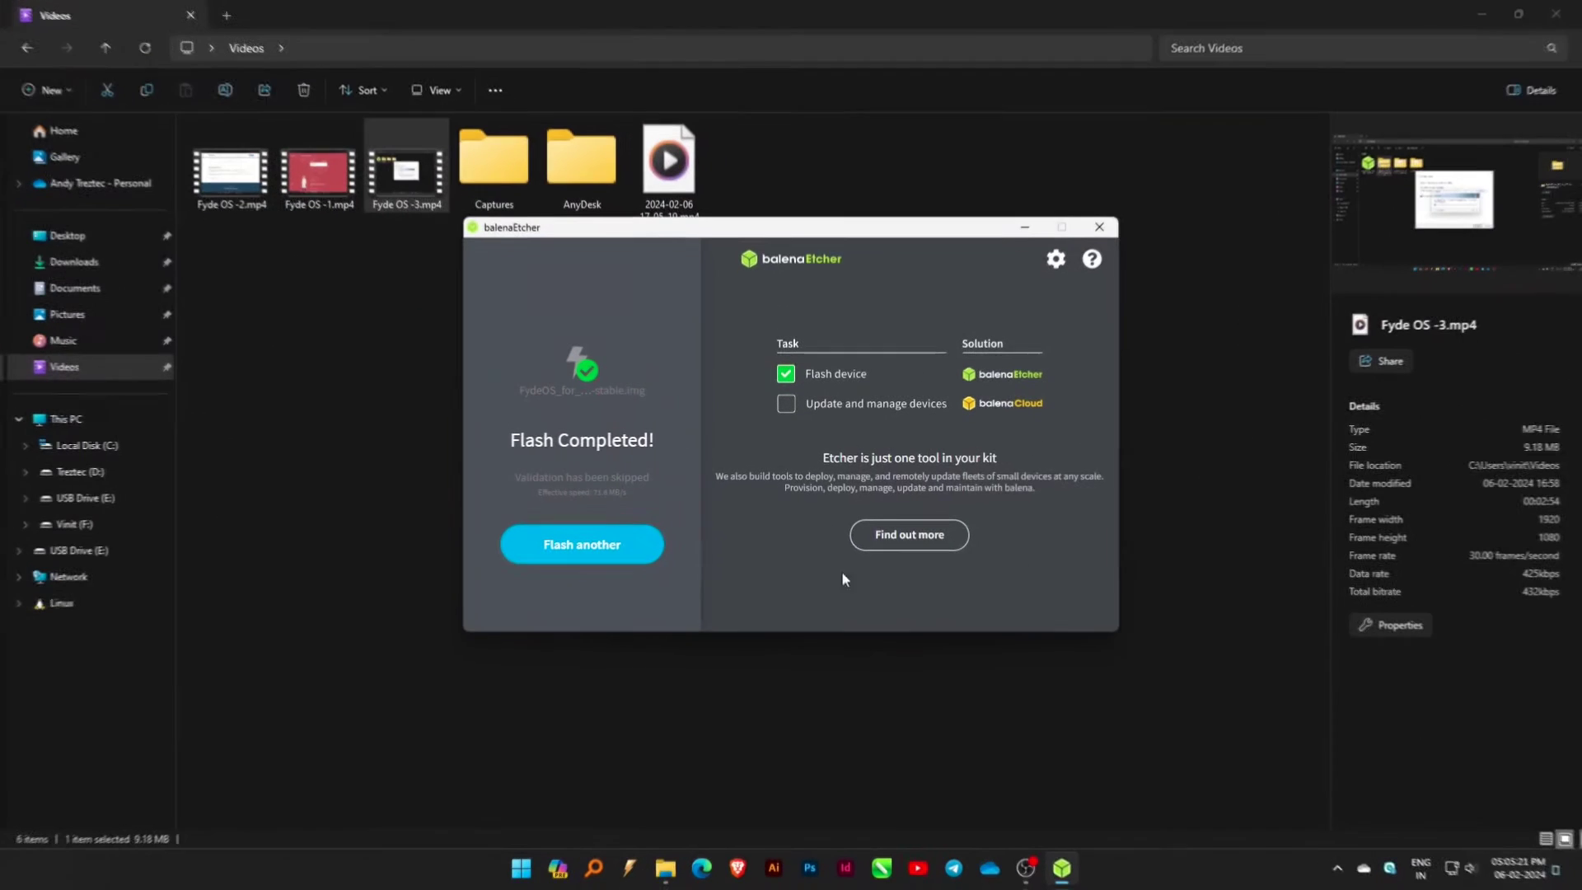
# Close balenaEtcher and shut down Windows from the Start menu power options.
pyautogui.click(1106, 226)
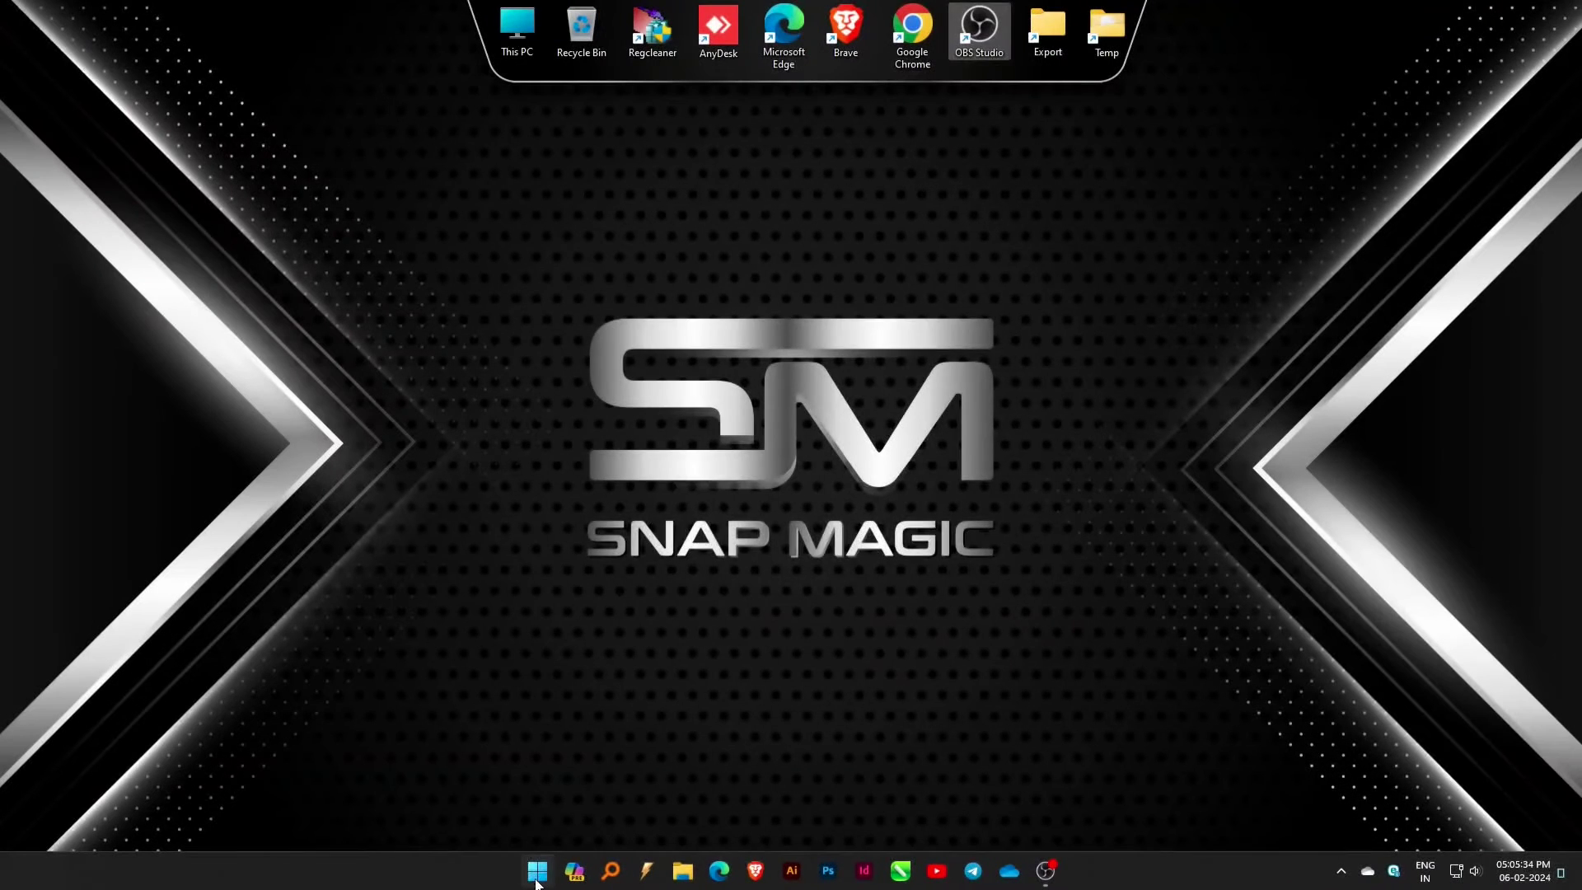
pyautogui.click(538, 872)
pyautogui.click(993, 815)
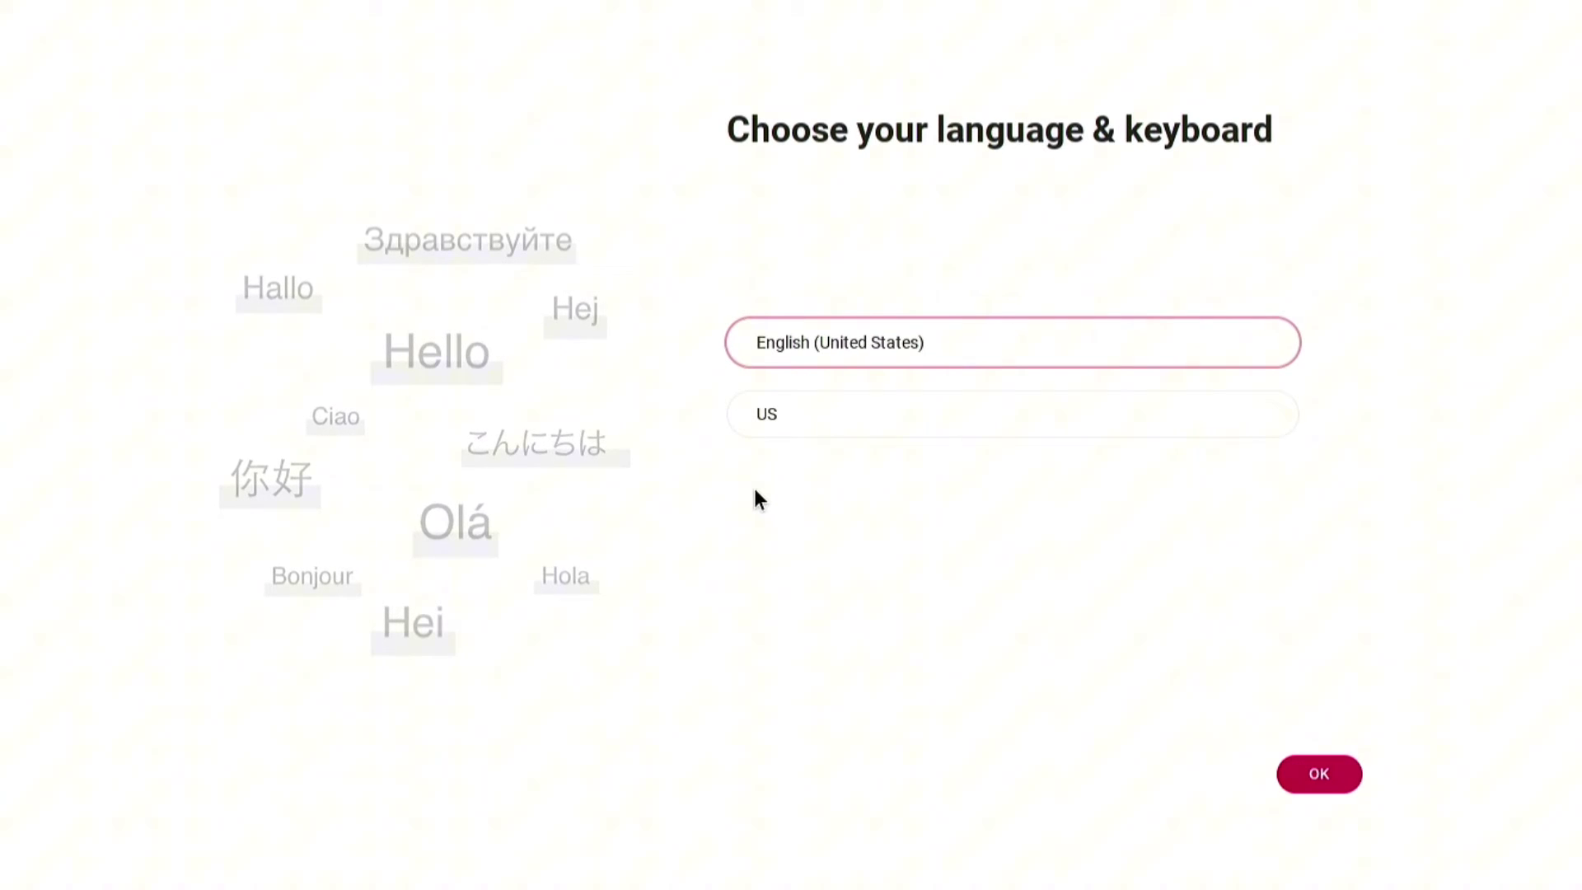
# Keep English (United States) with US keyboard and install FydeOS by full disk installation.
pyautogui.click(1321, 773)
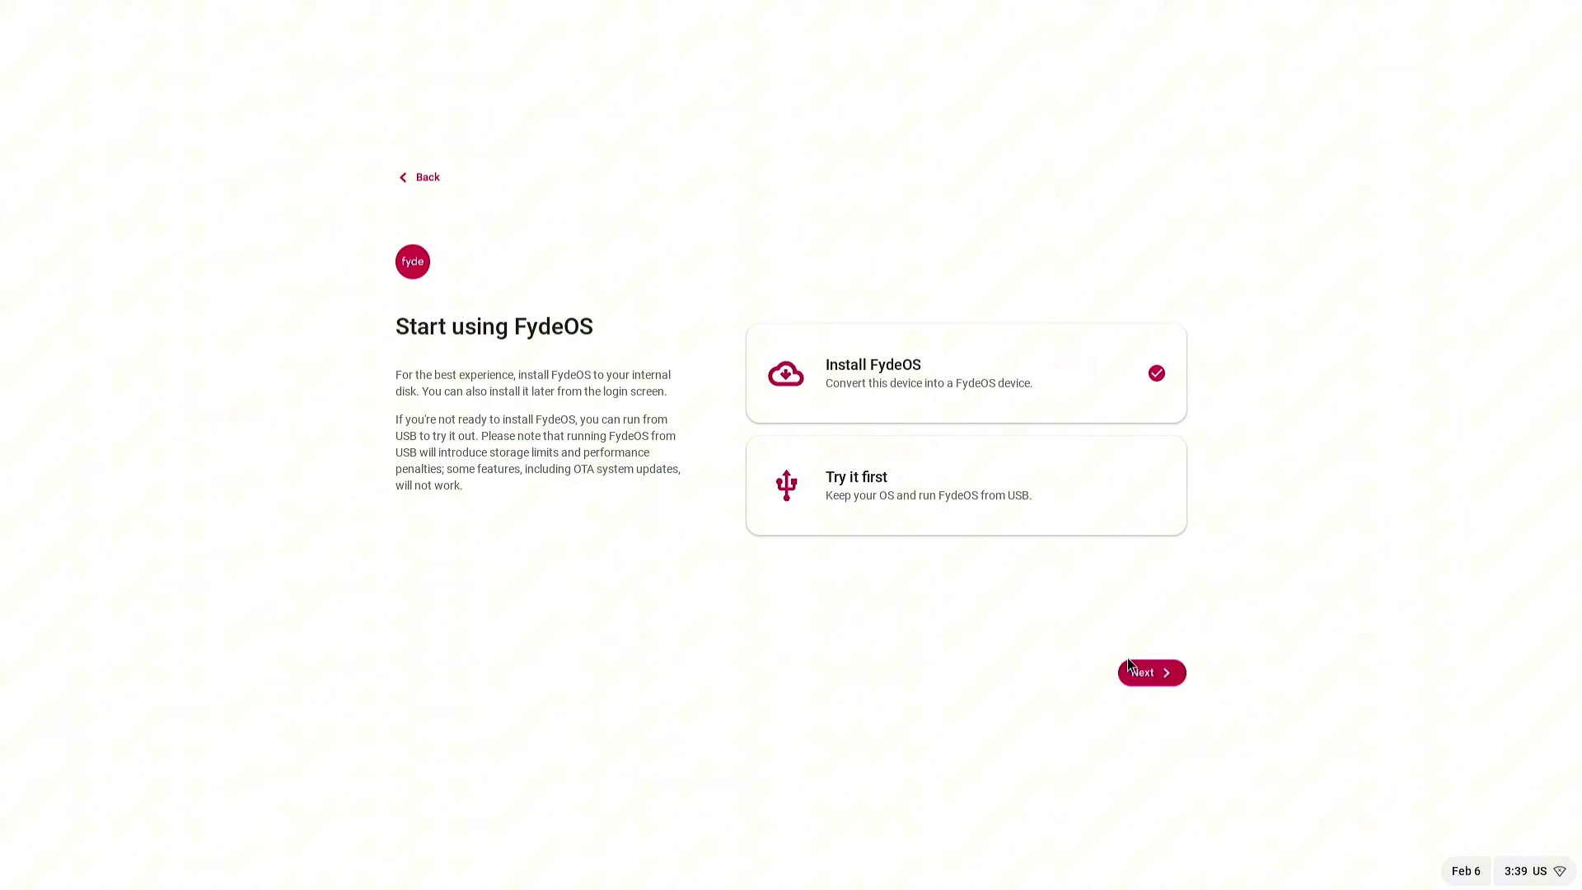
pyautogui.click(1142, 675)
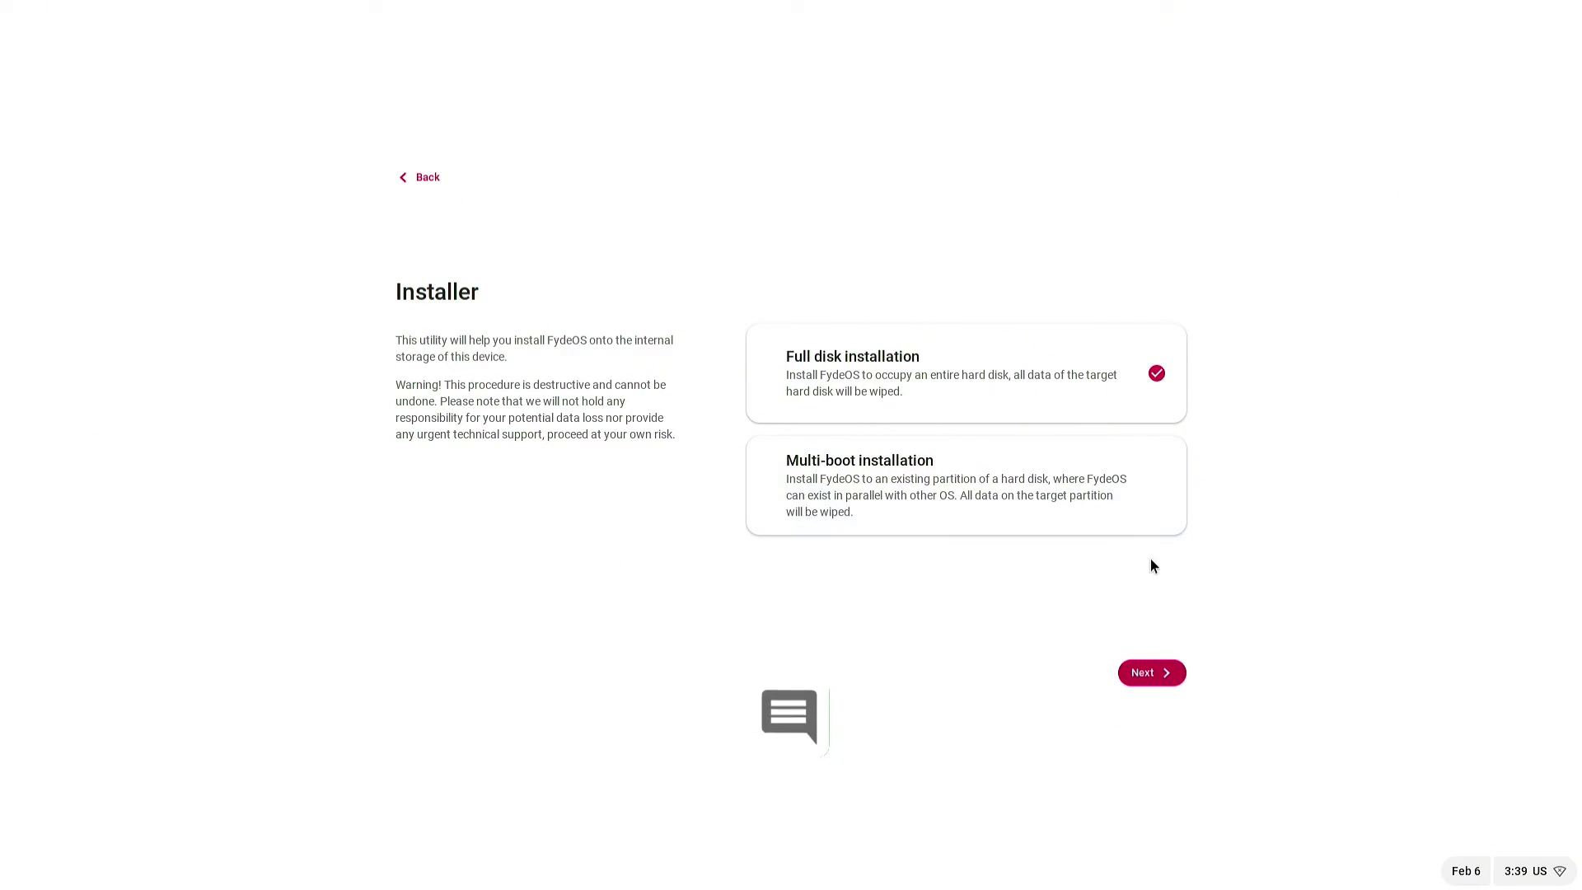
pyautogui.click(1147, 681)
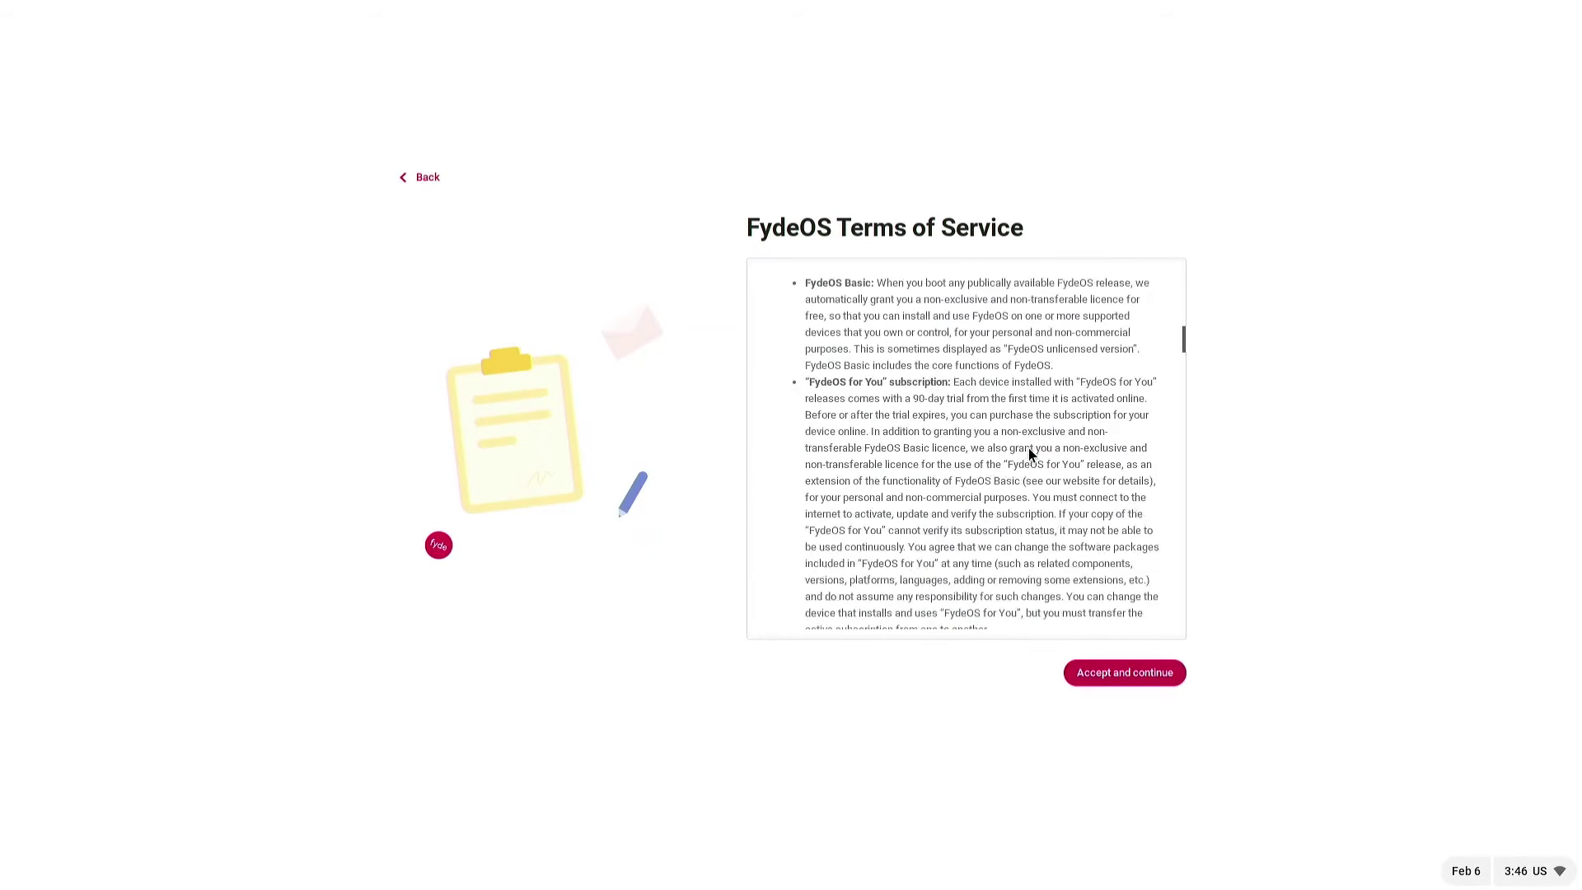
# Accept the privacy statement, choose Google account setup, keep the Auto theme and finish setup.
pyautogui.scroll(-3, 1029, 448)
pyautogui.click(1096, 677)
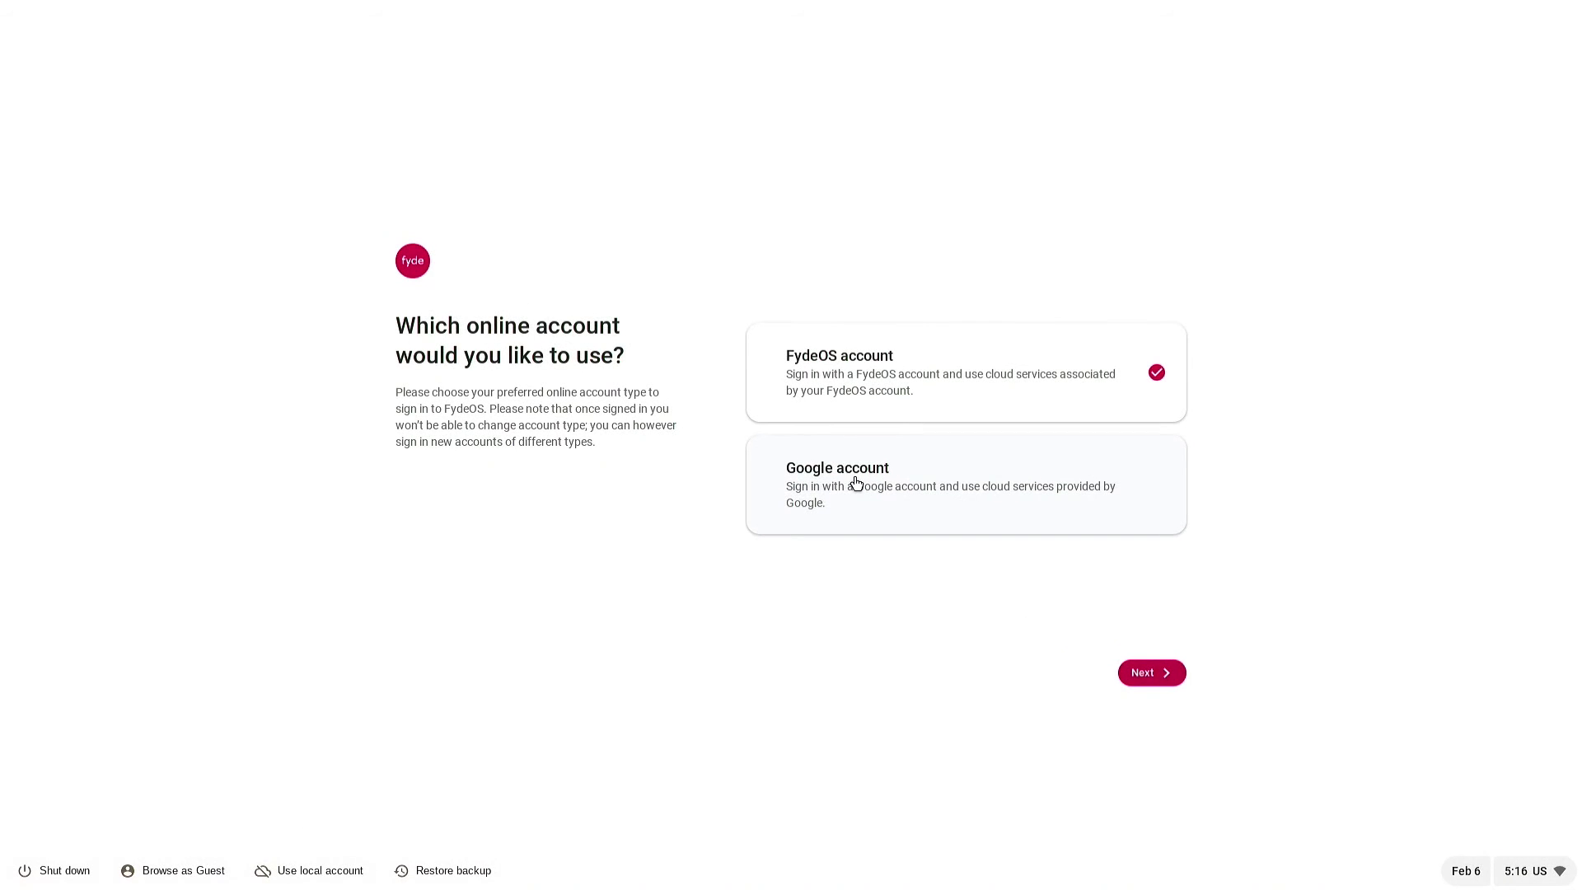
pyautogui.click(856, 484)
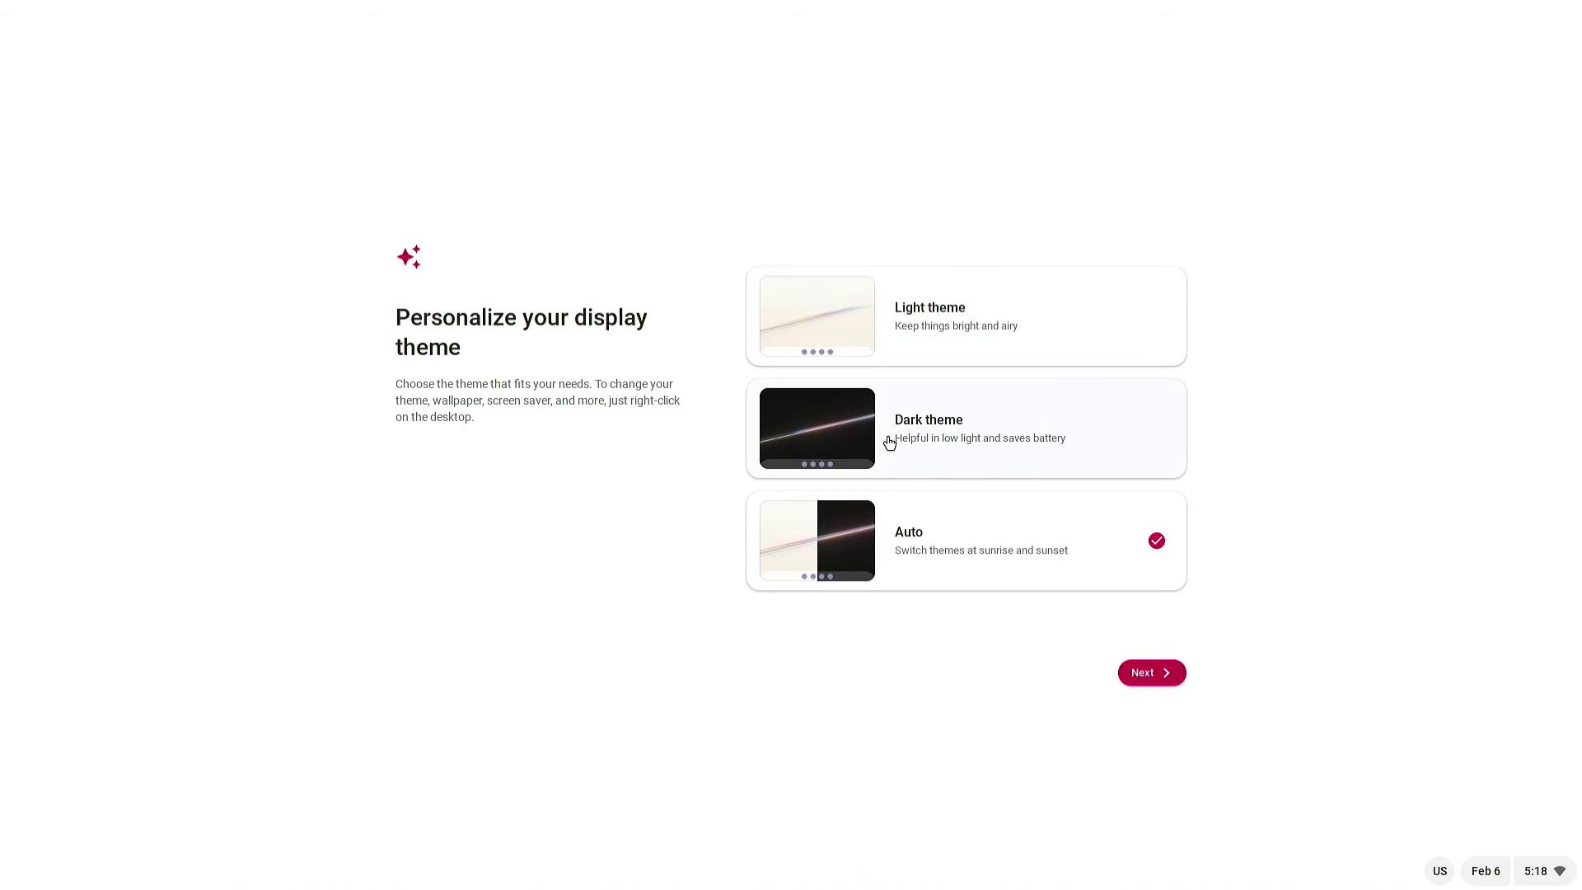
pyautogui.click(1136, 677)
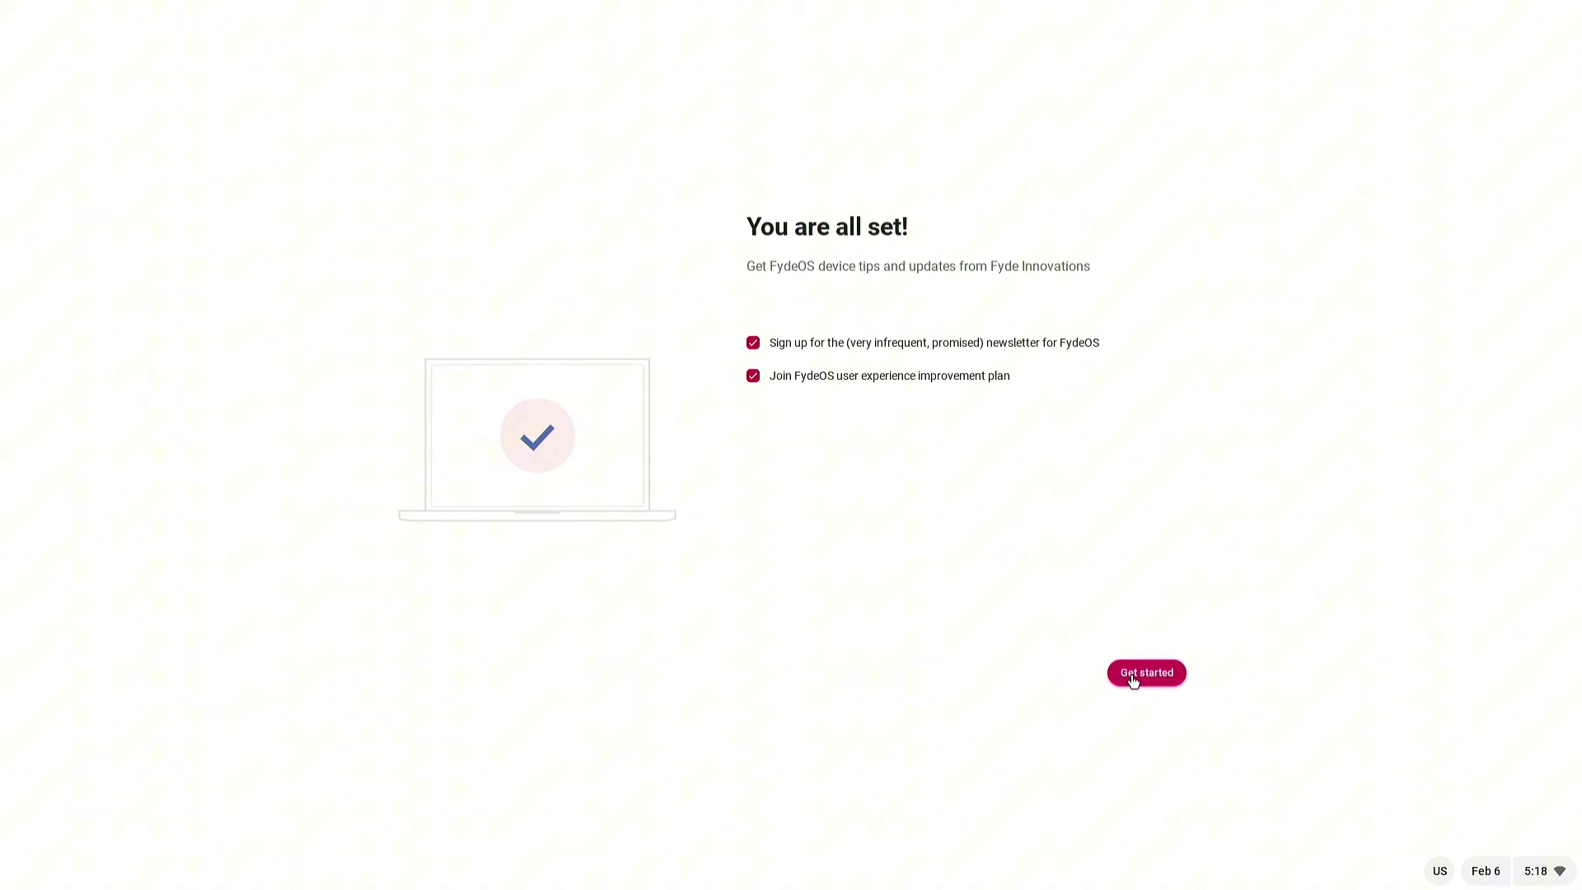
pyautogui.click(1138, 677)
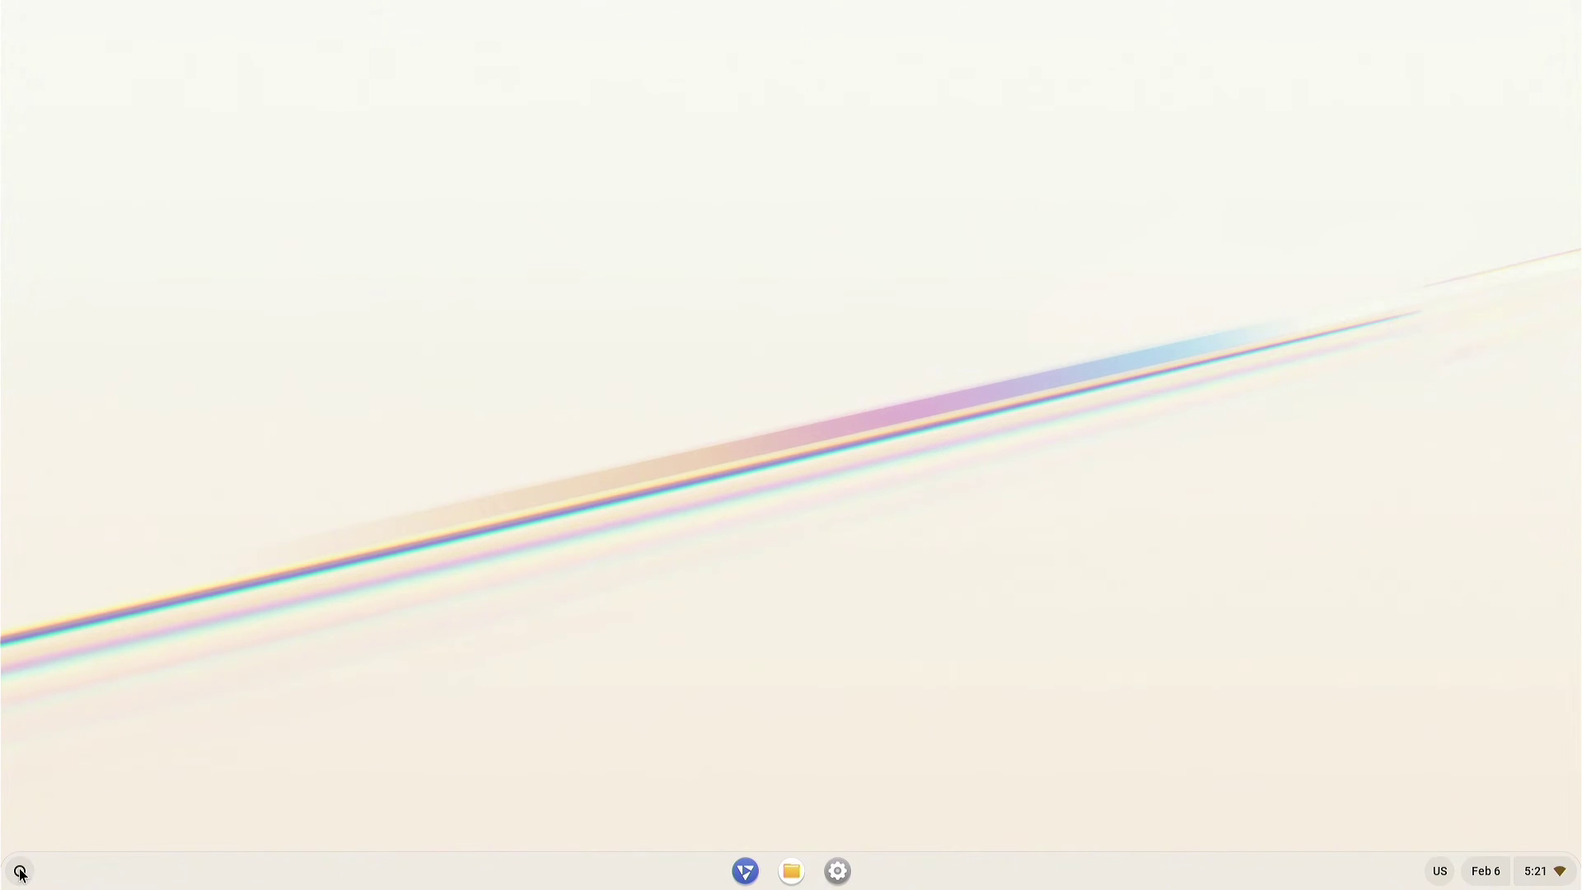
# From the activation notification, agree to the Android subsystem EULA and launch it.
pyautogui.click(19, 871)
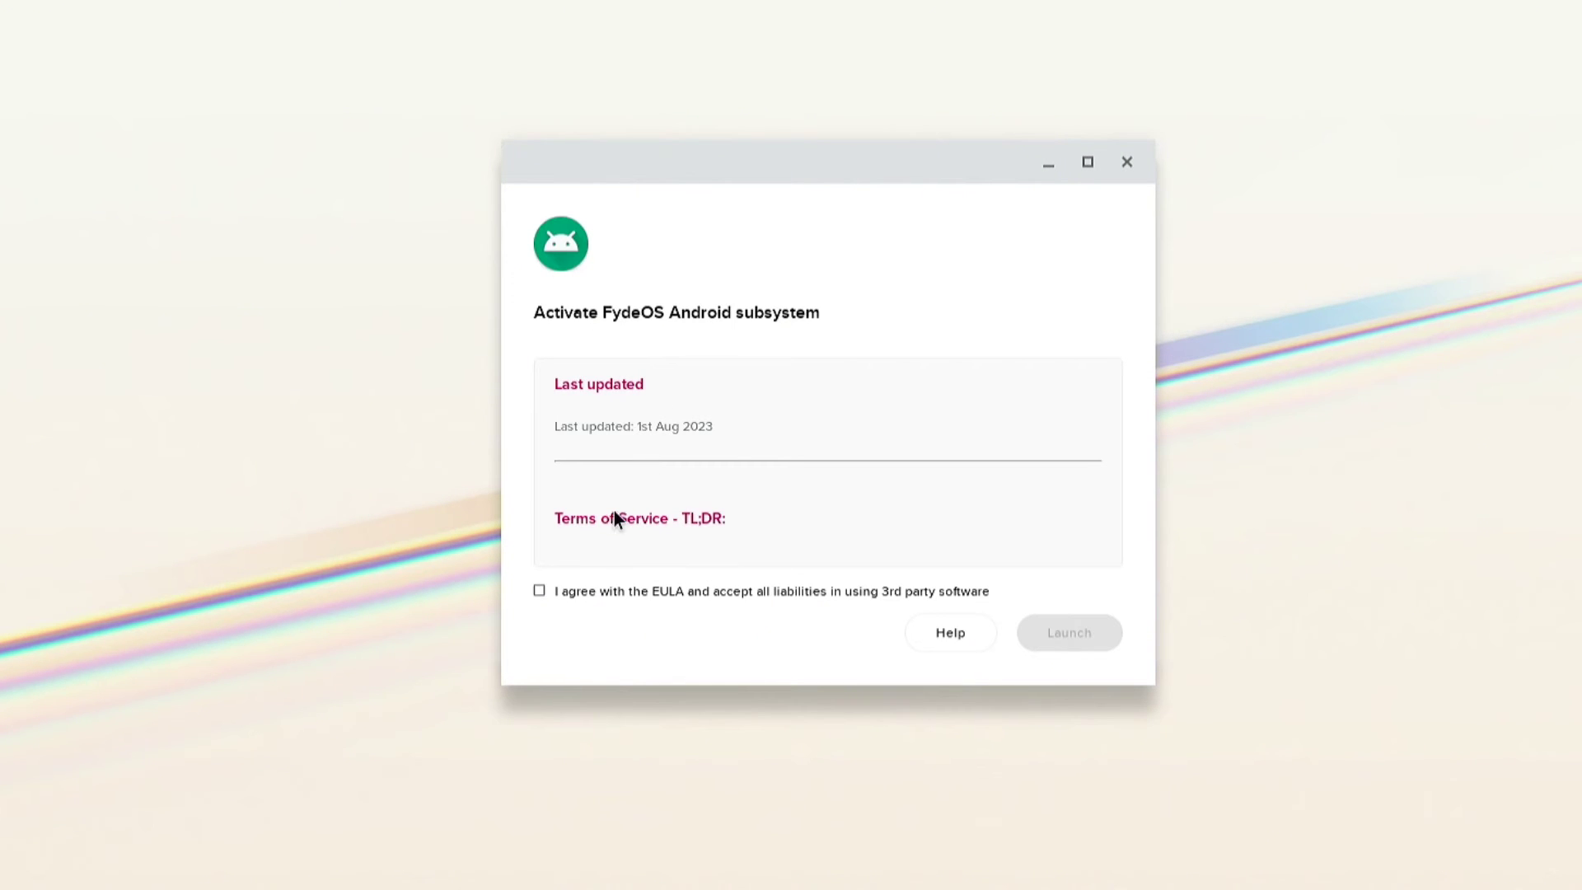
pyautogui.click(538, 593)
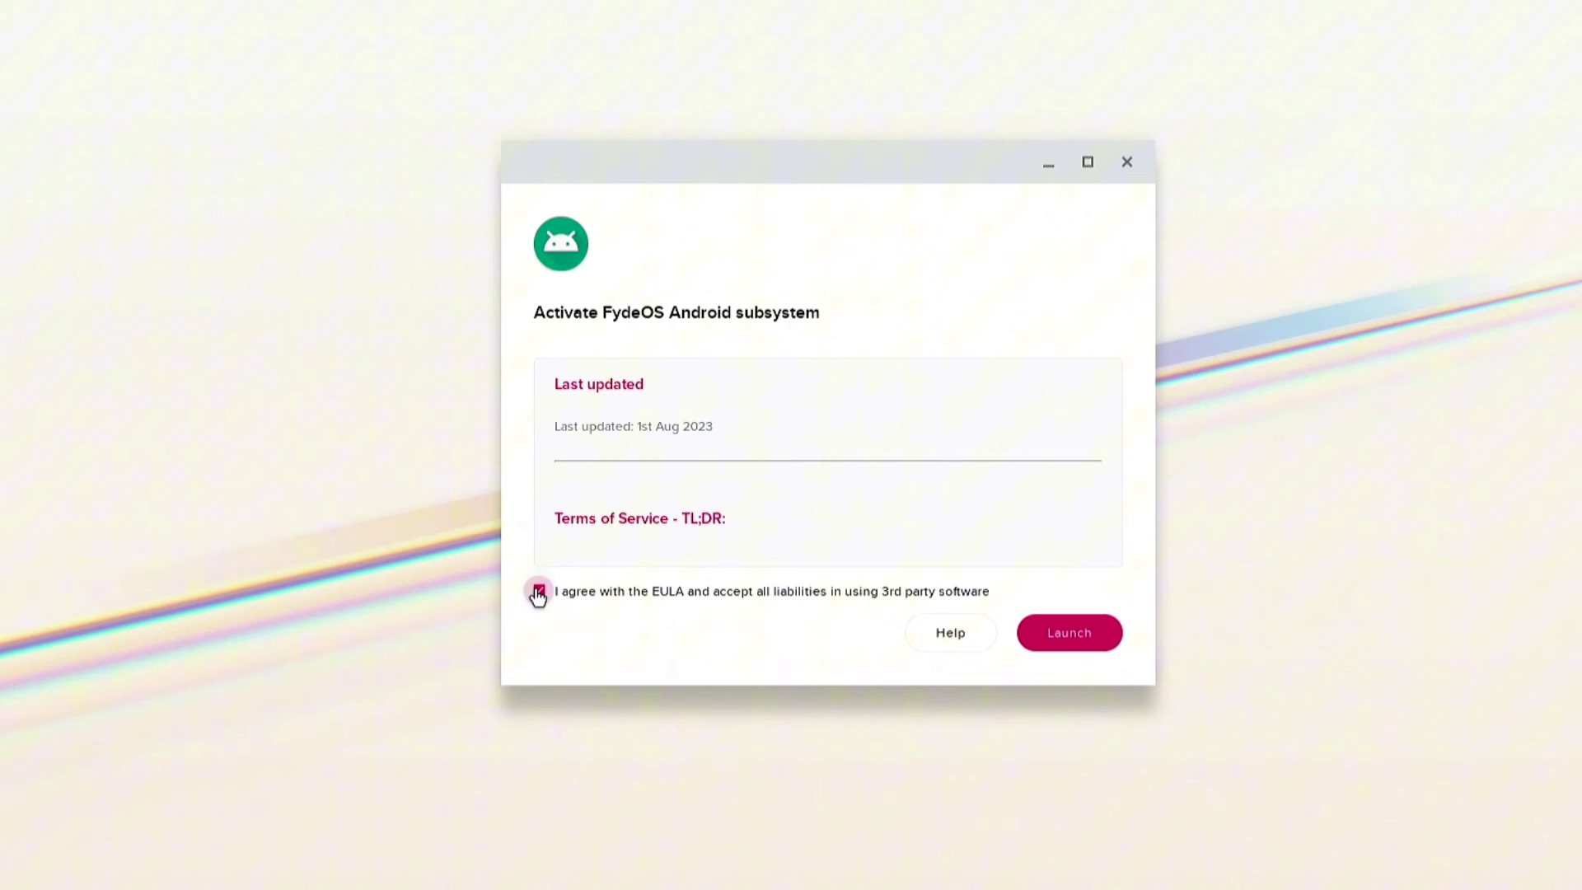
pyautogui.click(1075, 632)
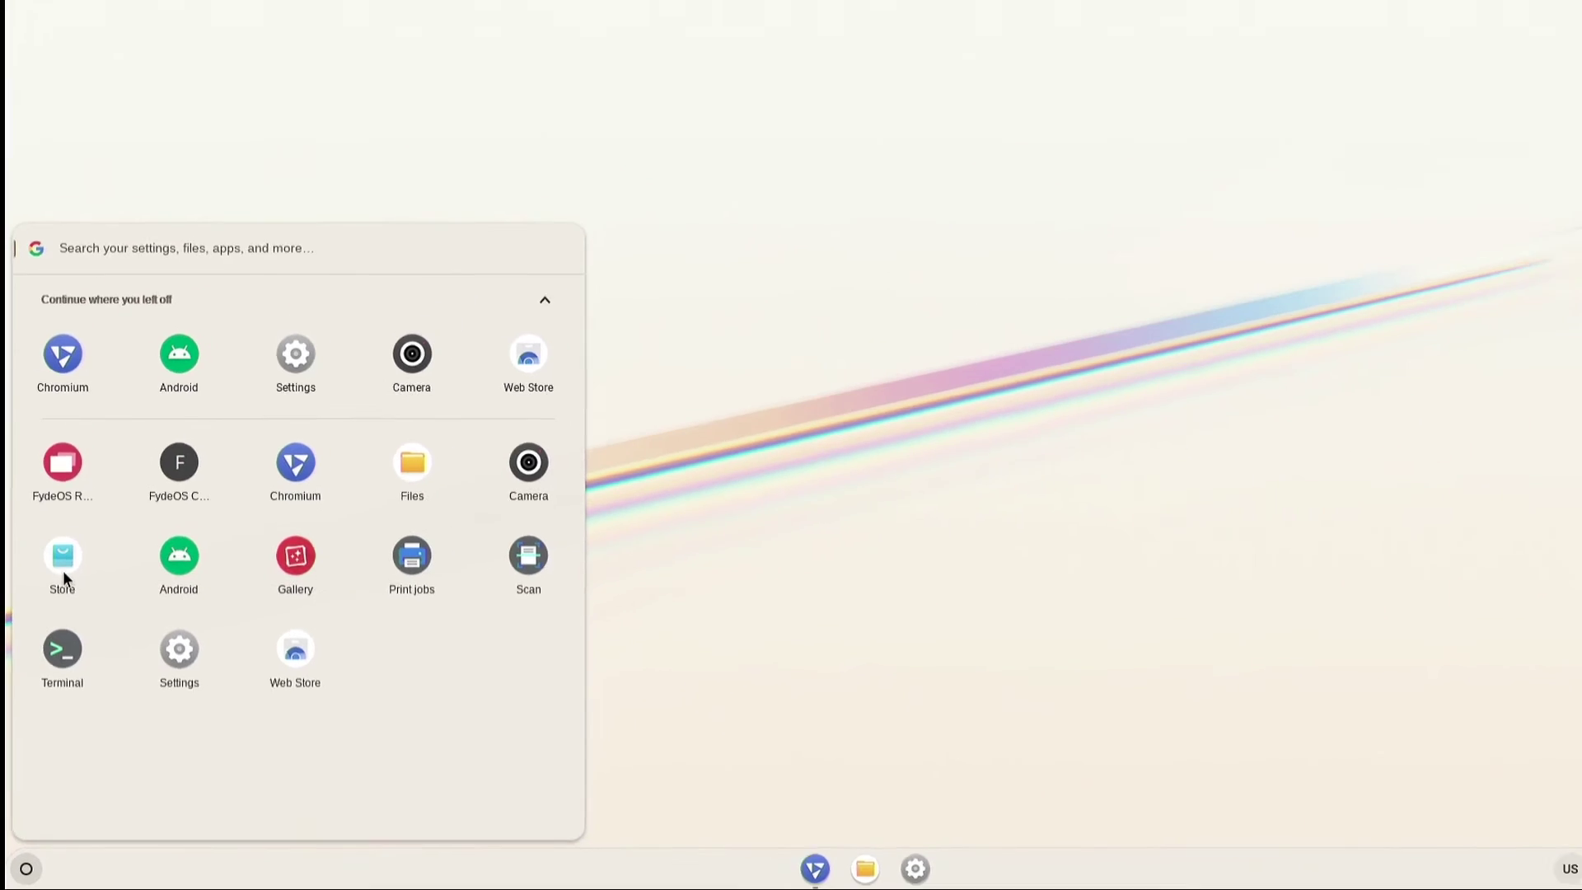
# Add Configure Open GApps from the FydeOS App Store, allow its permissions, and open it.
pyautogui.click(65, 573)
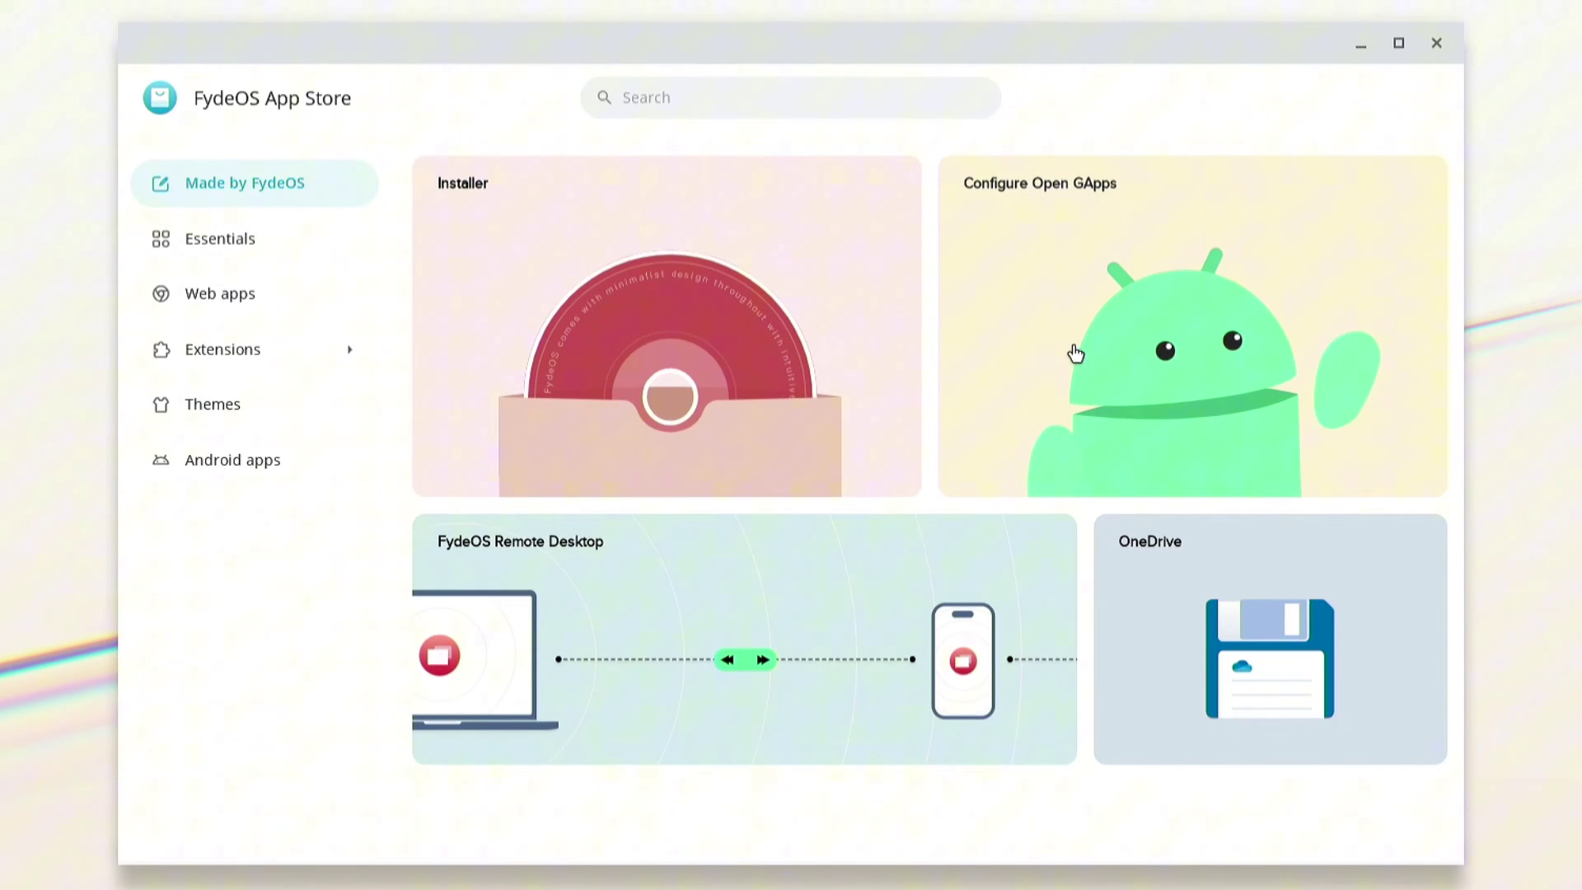
pyautogui.click(1075, 353)
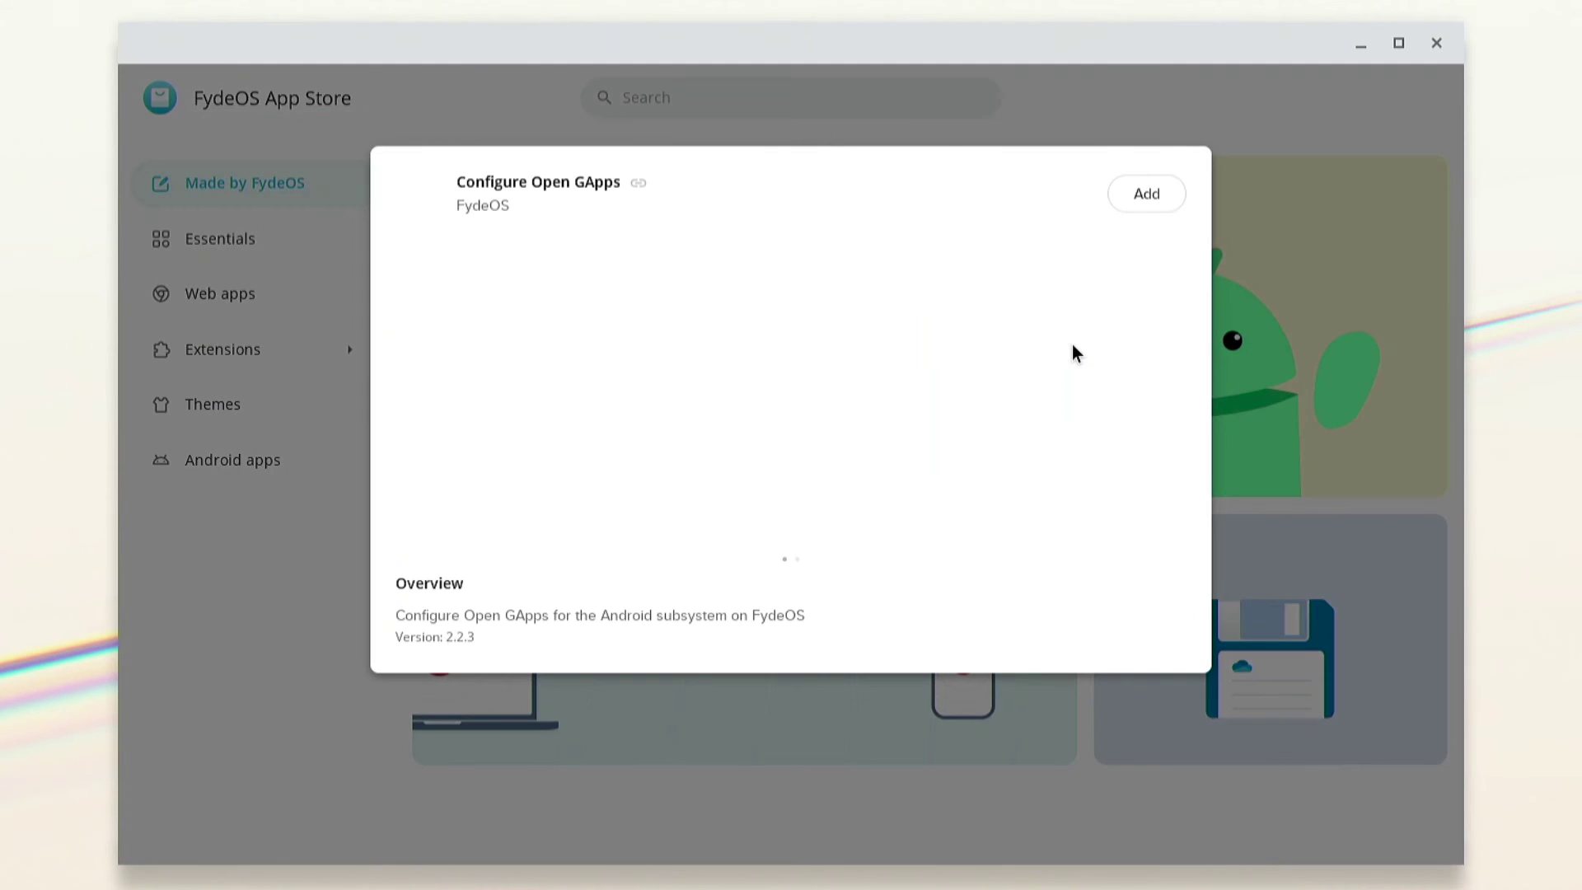
pyautogui.click(1153, 201)
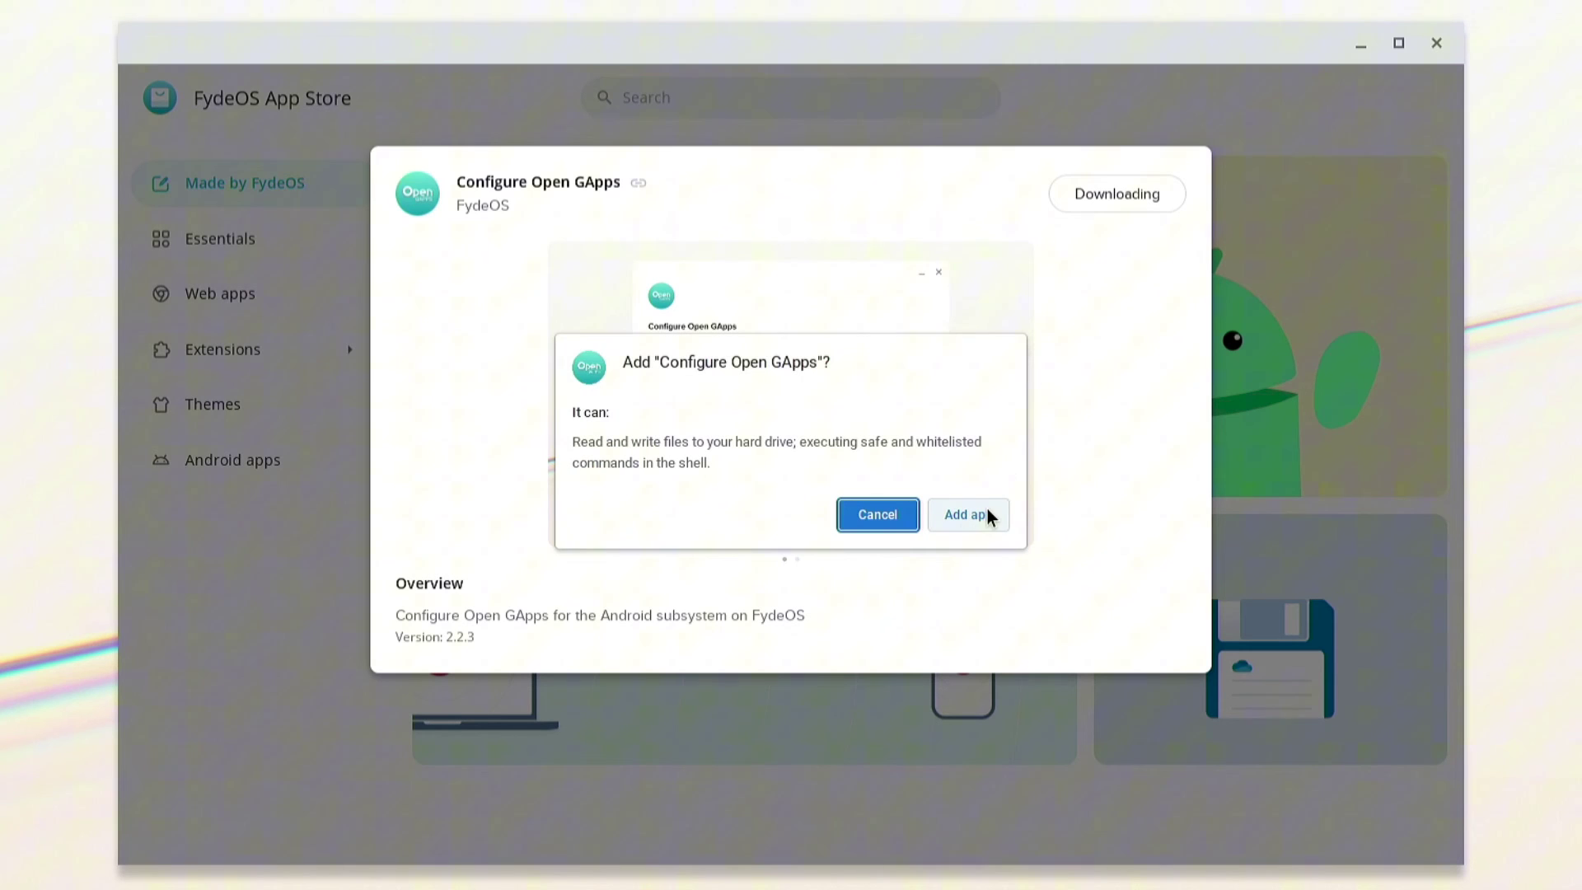
pyautogui.click(988, 516)
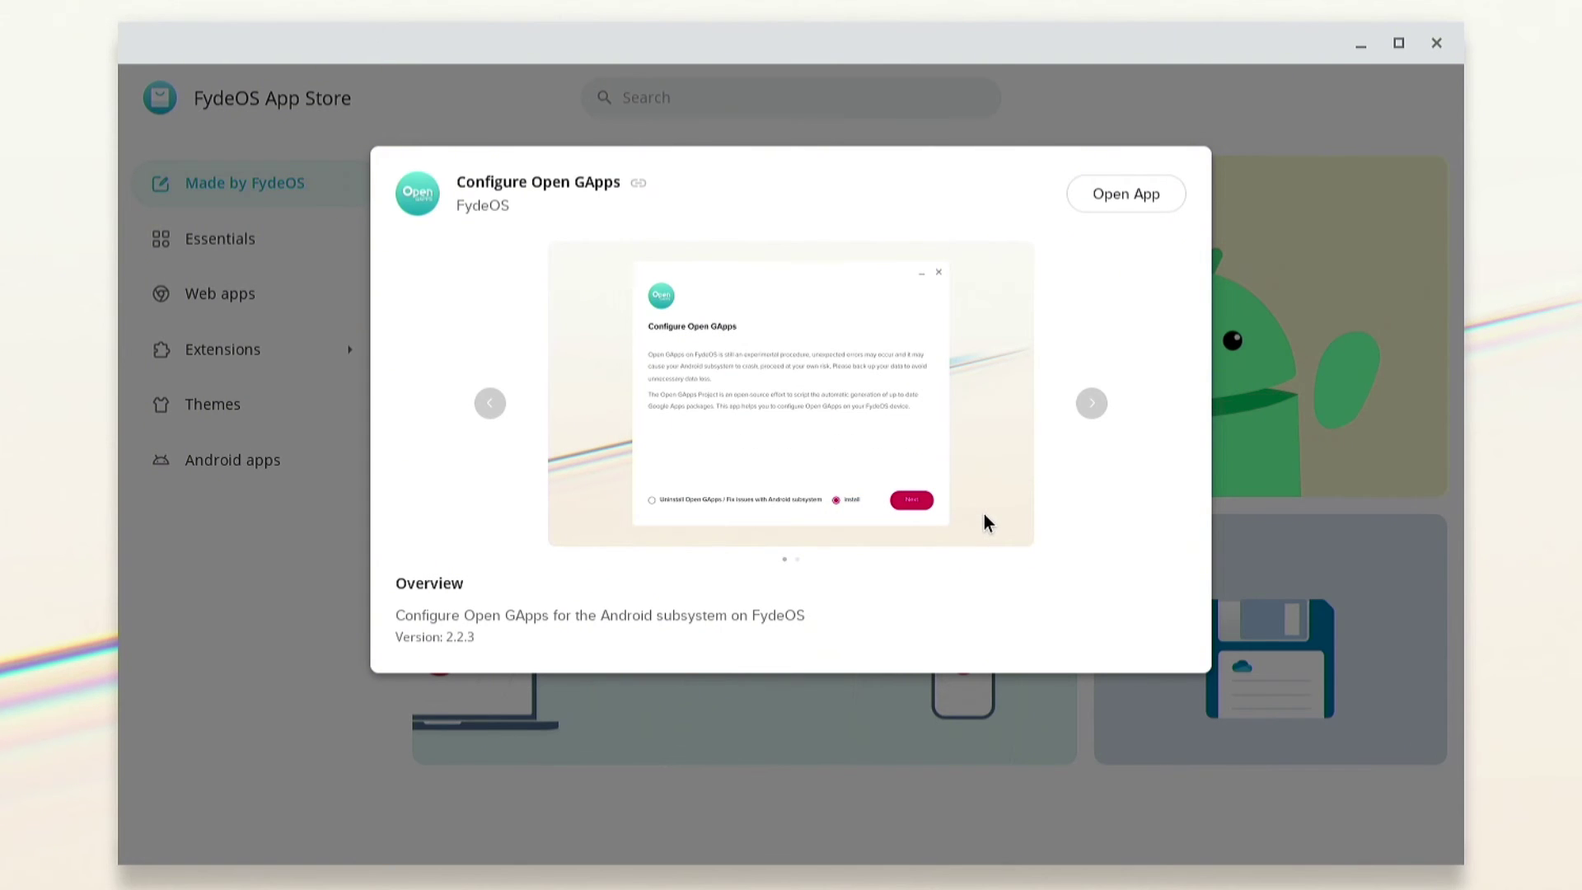
pyautogui.click(1123, 199)
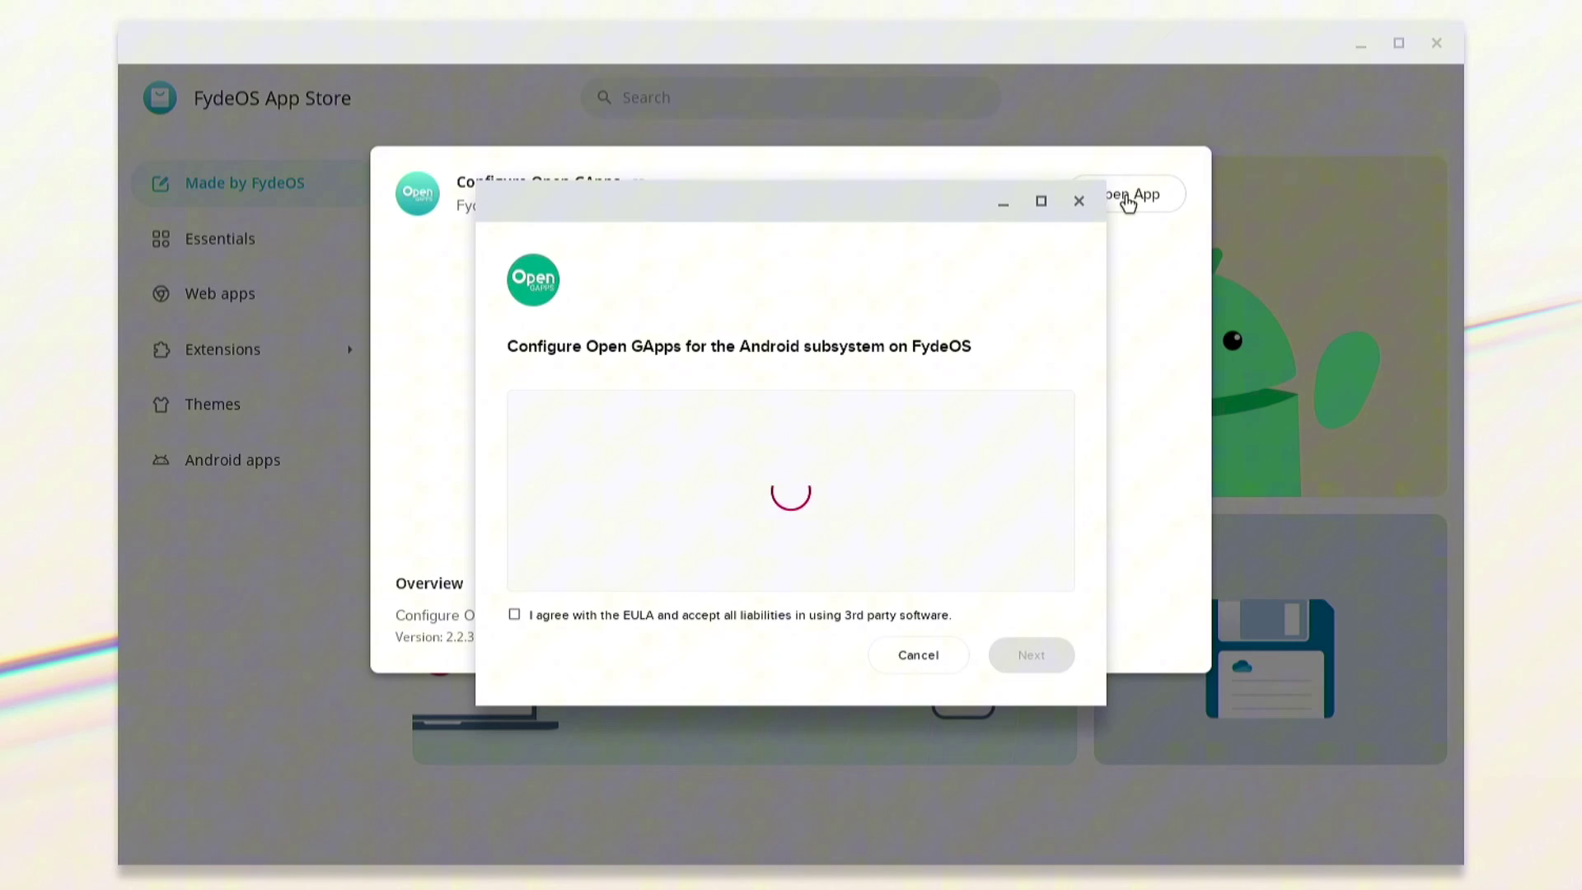
# Accept the Open GApps EULA and run the installation through to confirmation.
pyautogui.click(515, 615)
pyautogui.click(1028, 655)
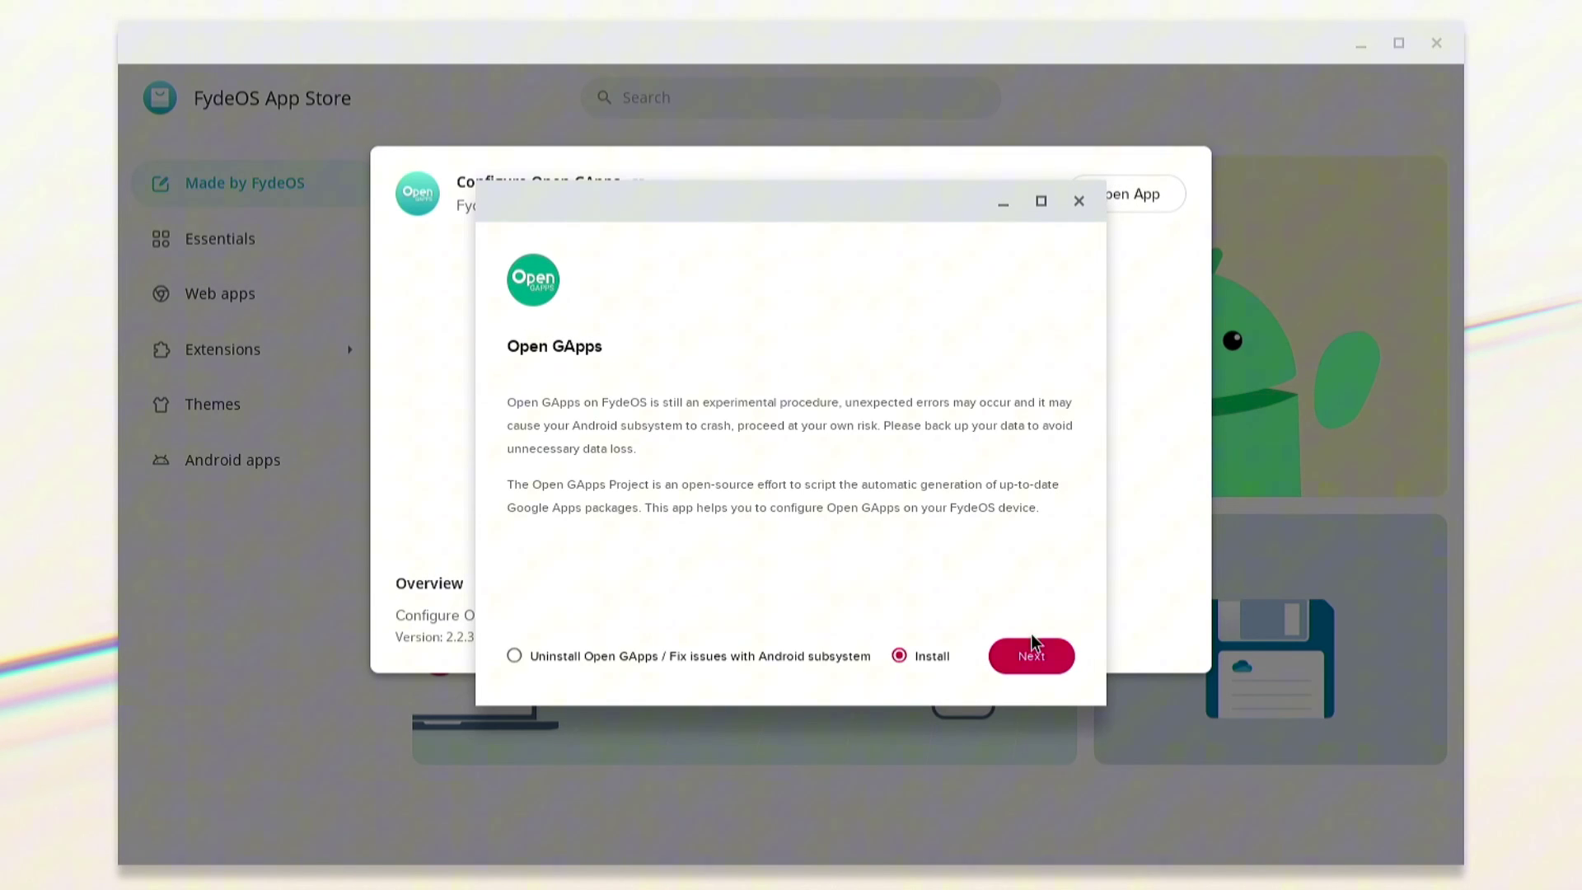
pyautogui.click(1030, 657)
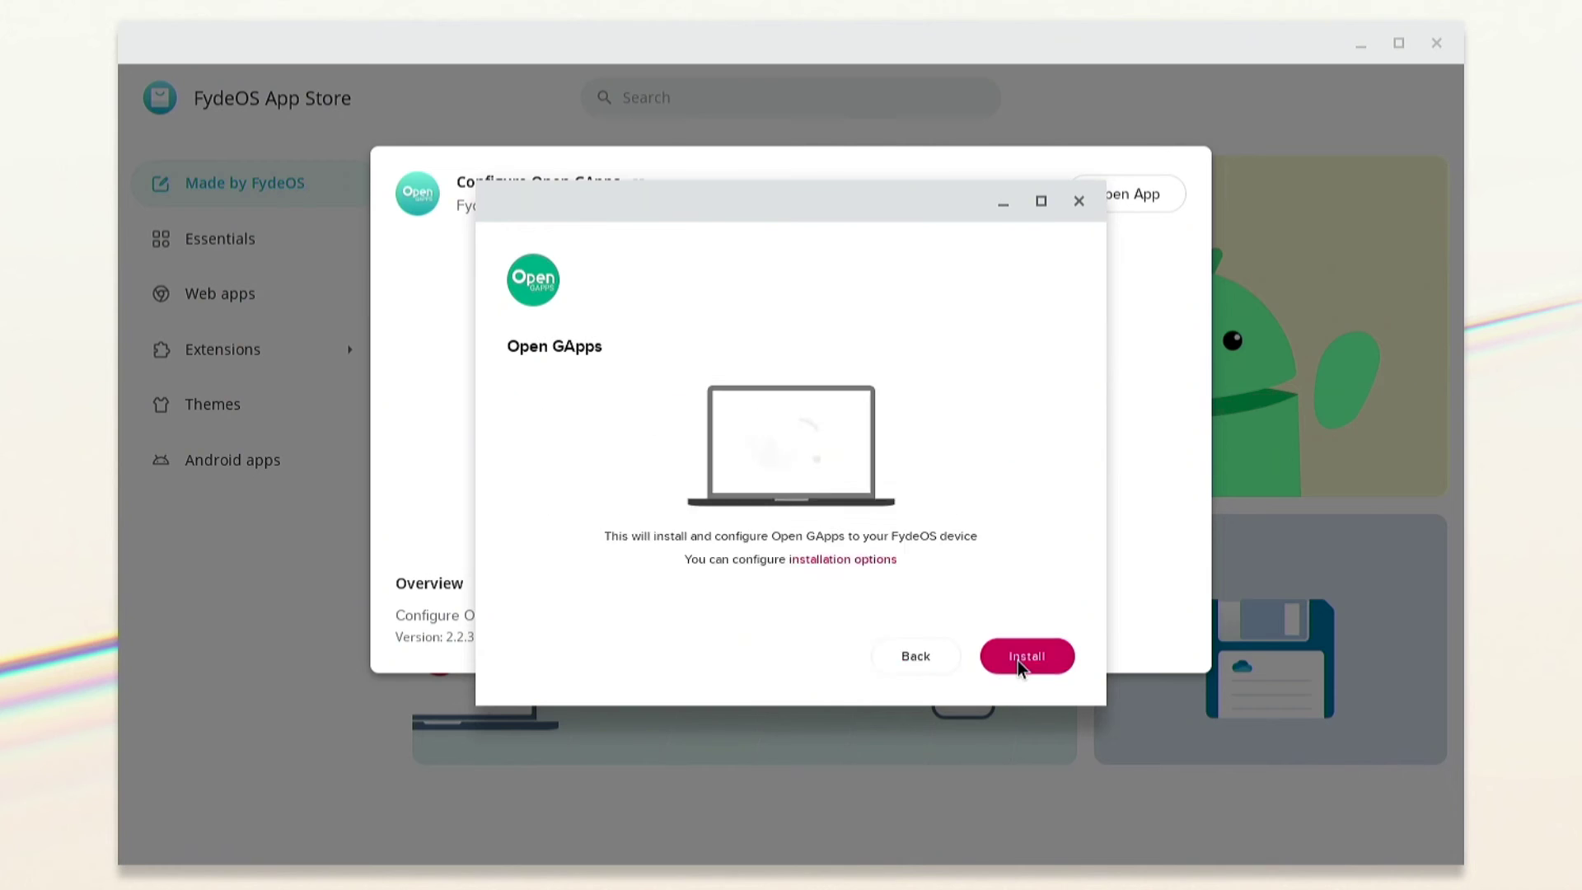
pyautogui.click(1045, 659)
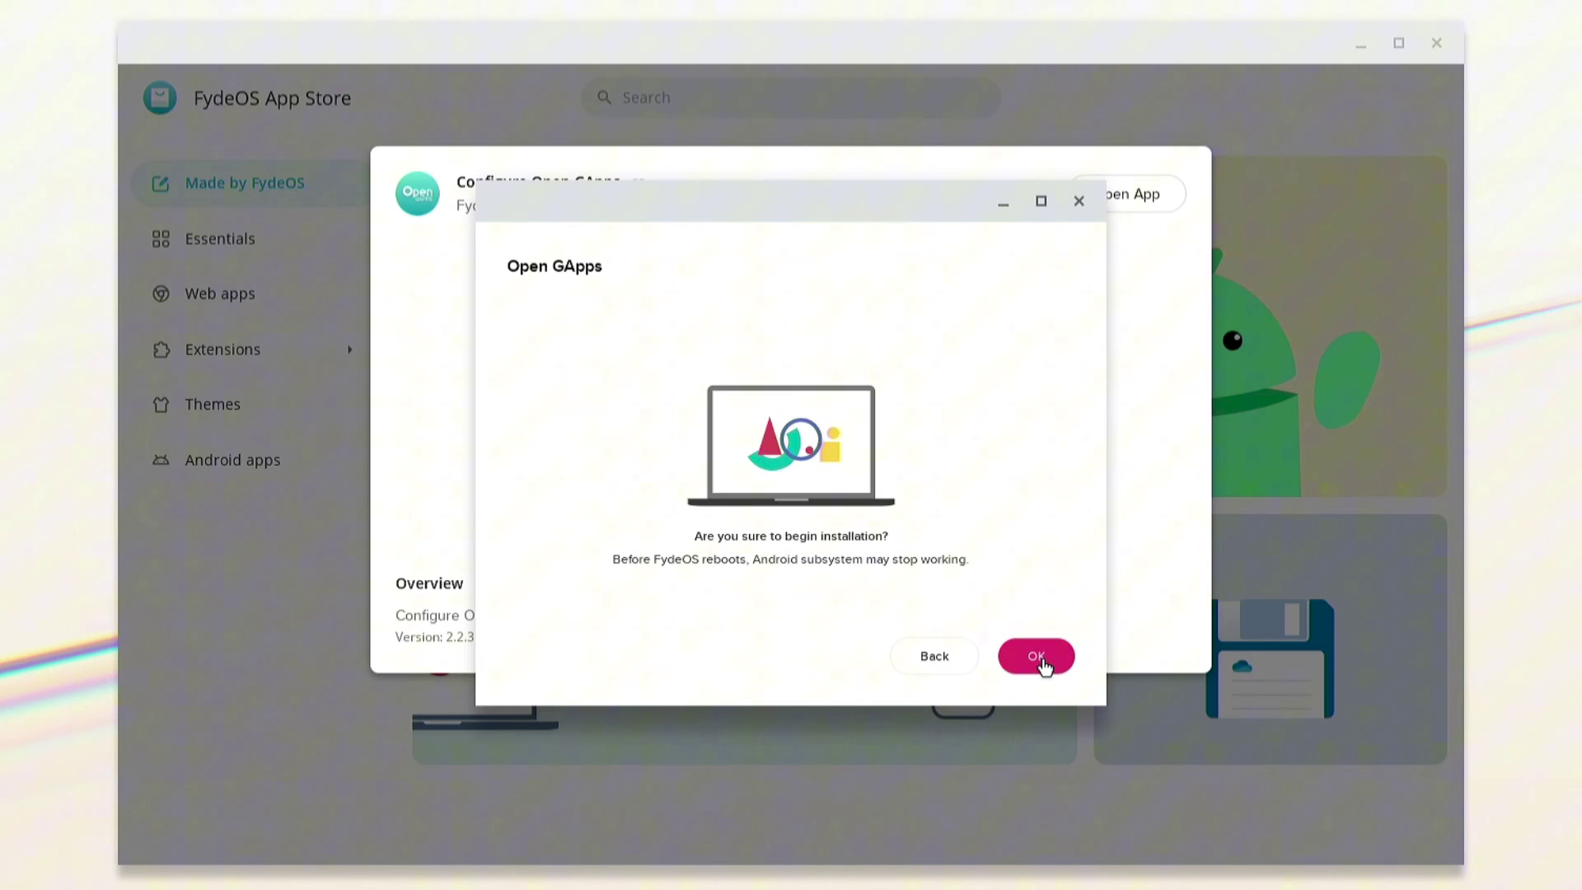
pyautogui.click(1045, 658)
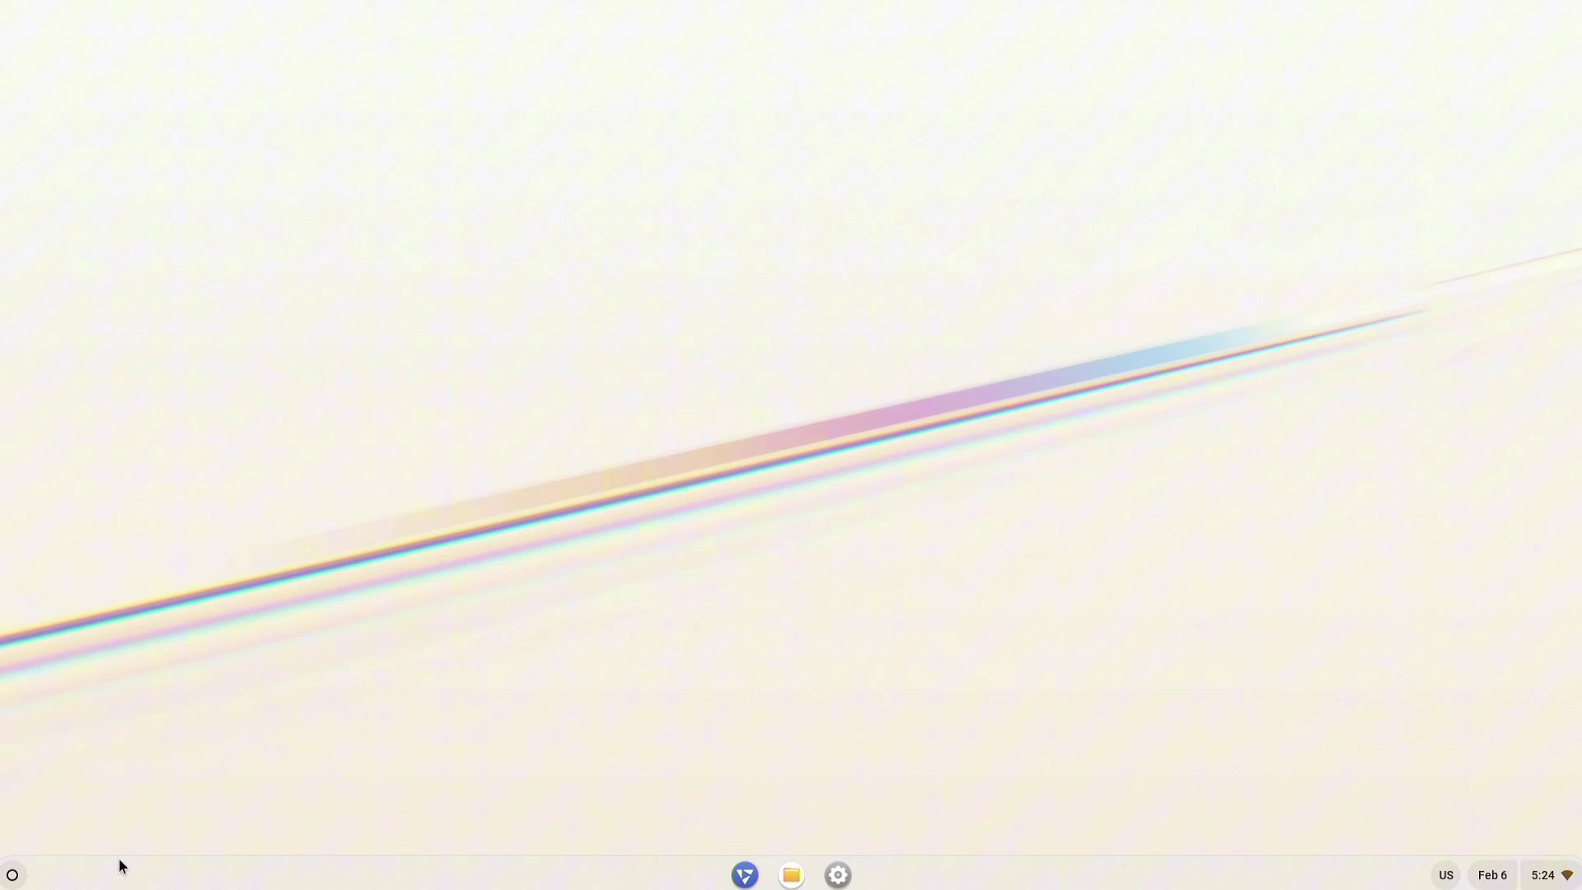
# Sign in to Play Store with the Google account credentials, accept the terms, and skip Play Points.
pyautogui.click(14, 876)
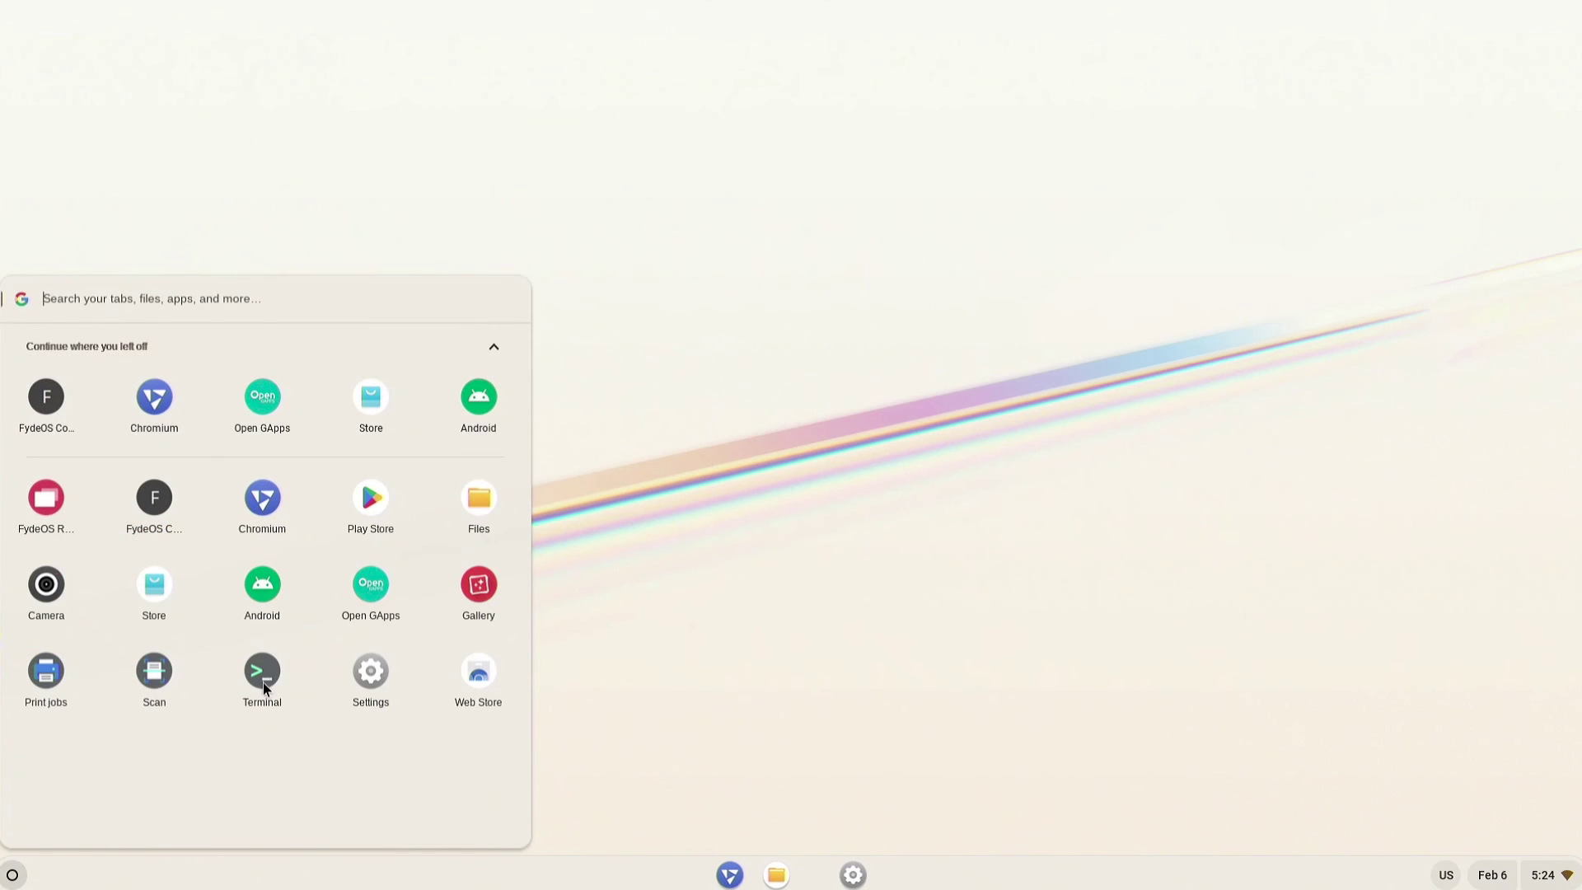
pyautogui.click(371, 498)
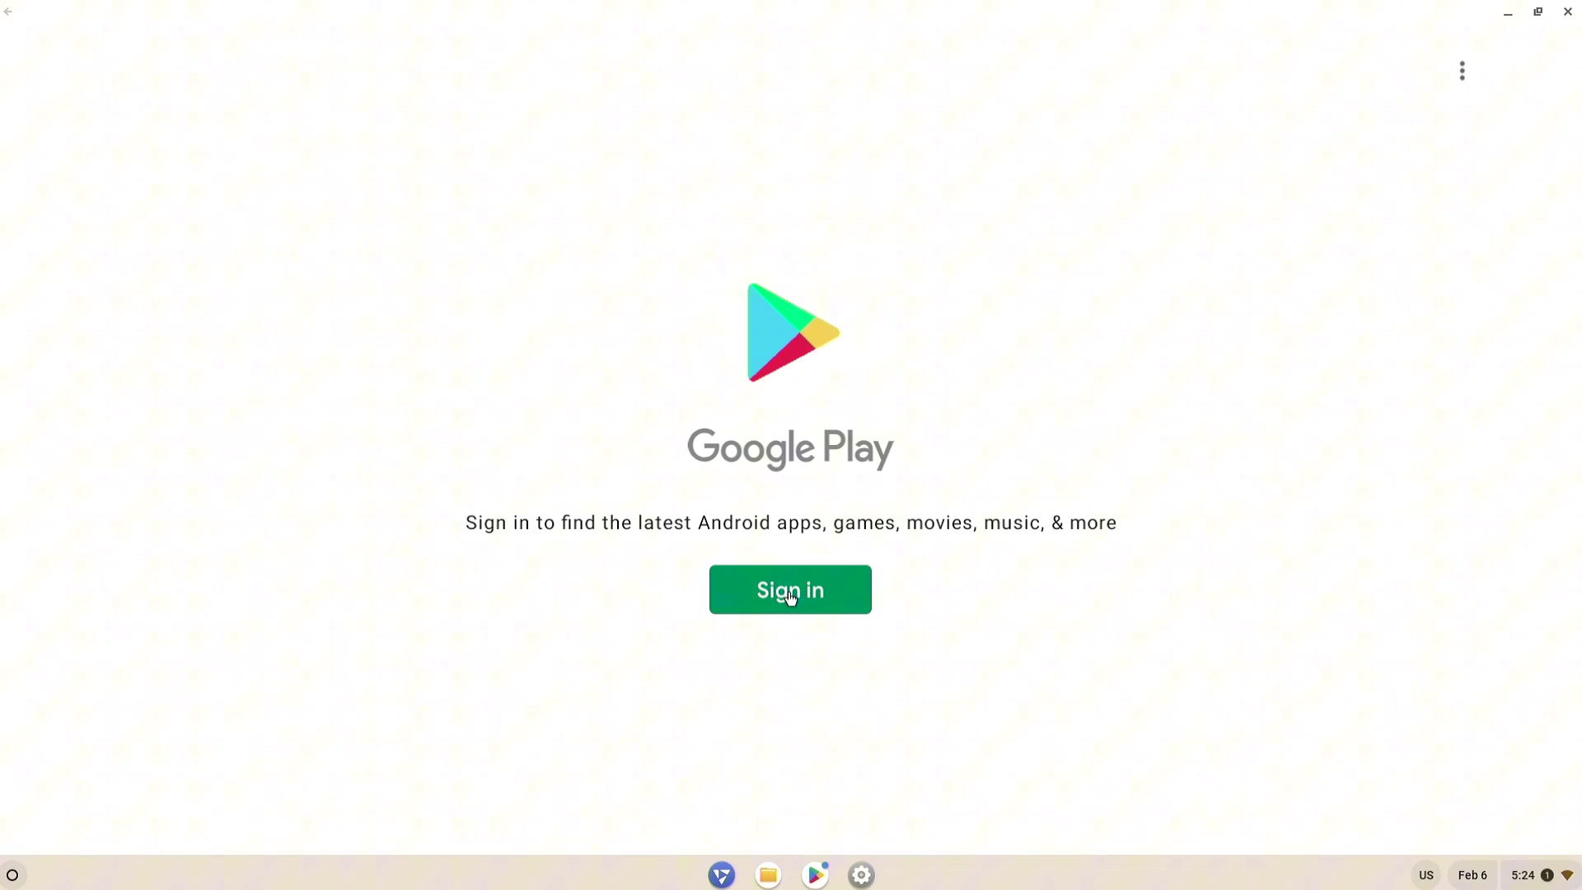
pyautogui.click(791, 590)
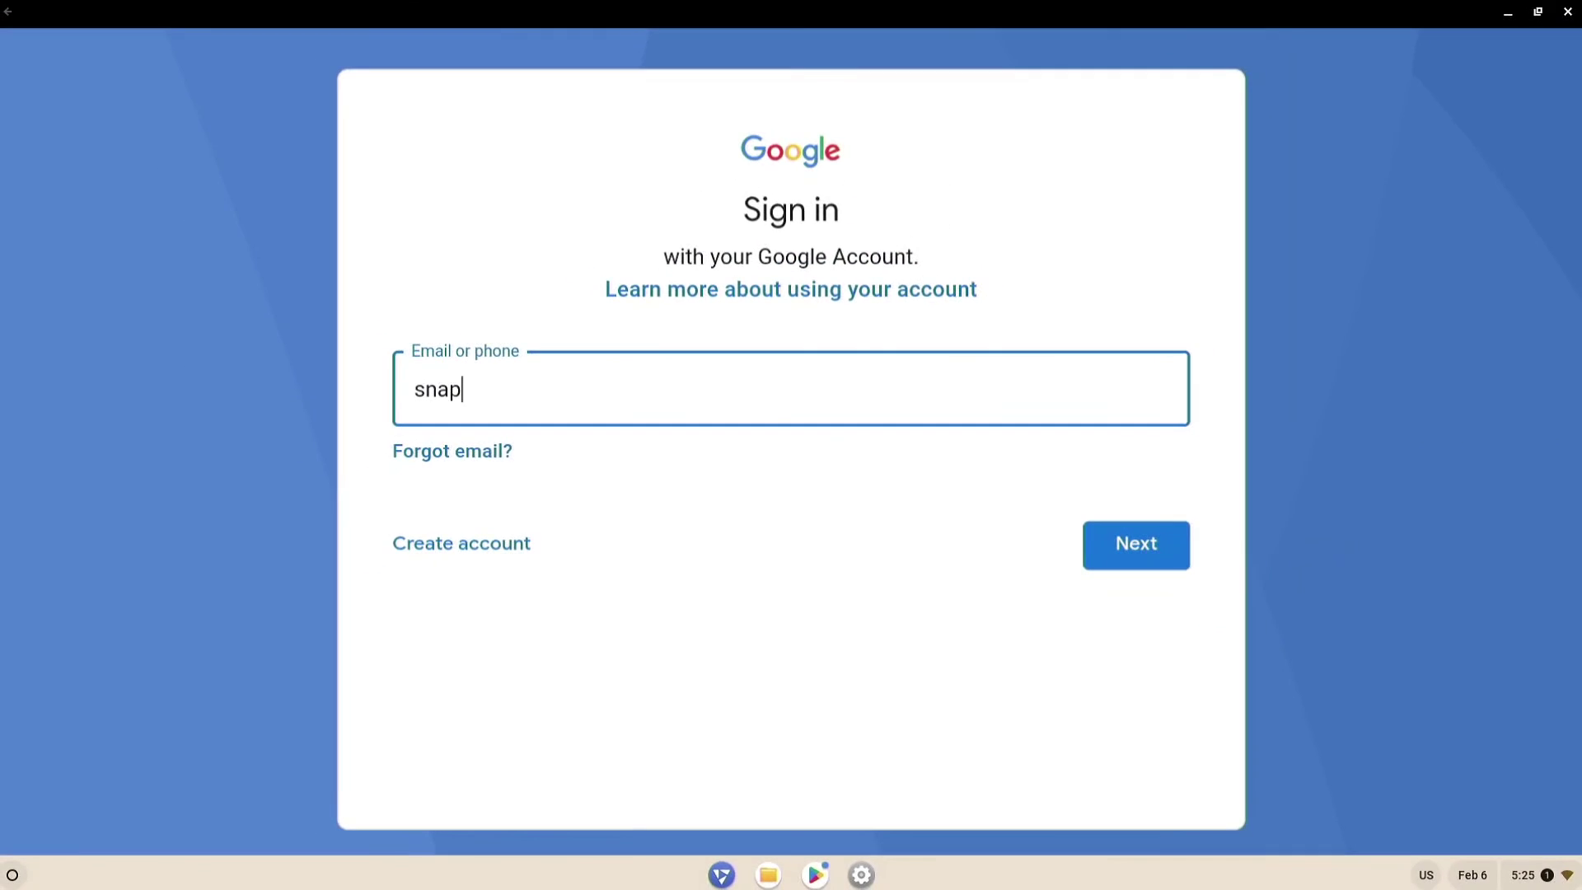
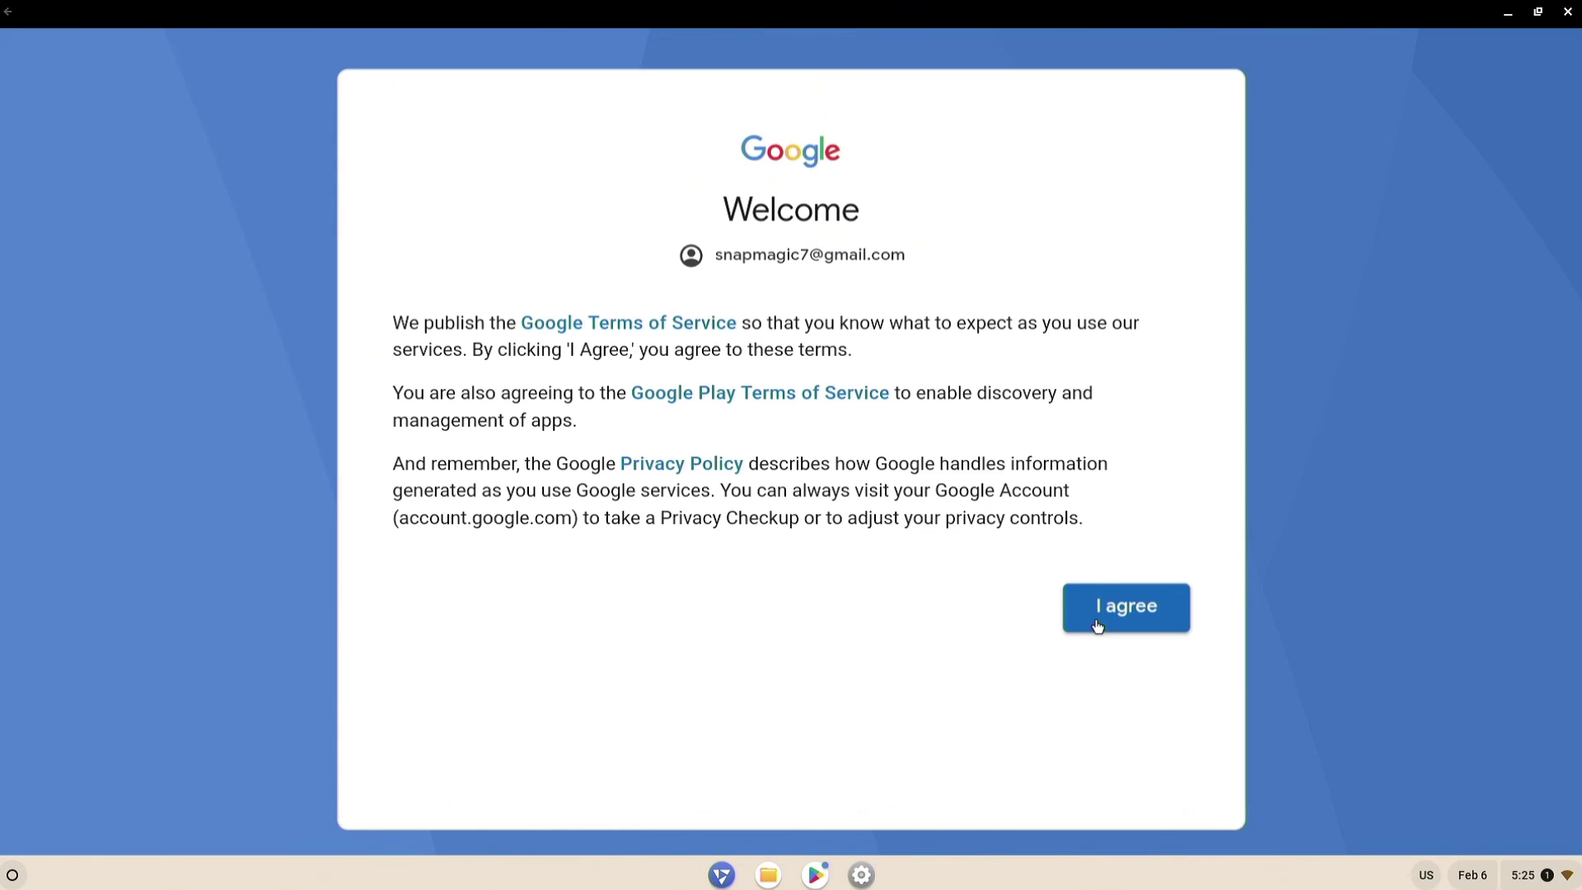
pyautogui.click(1099, 613)
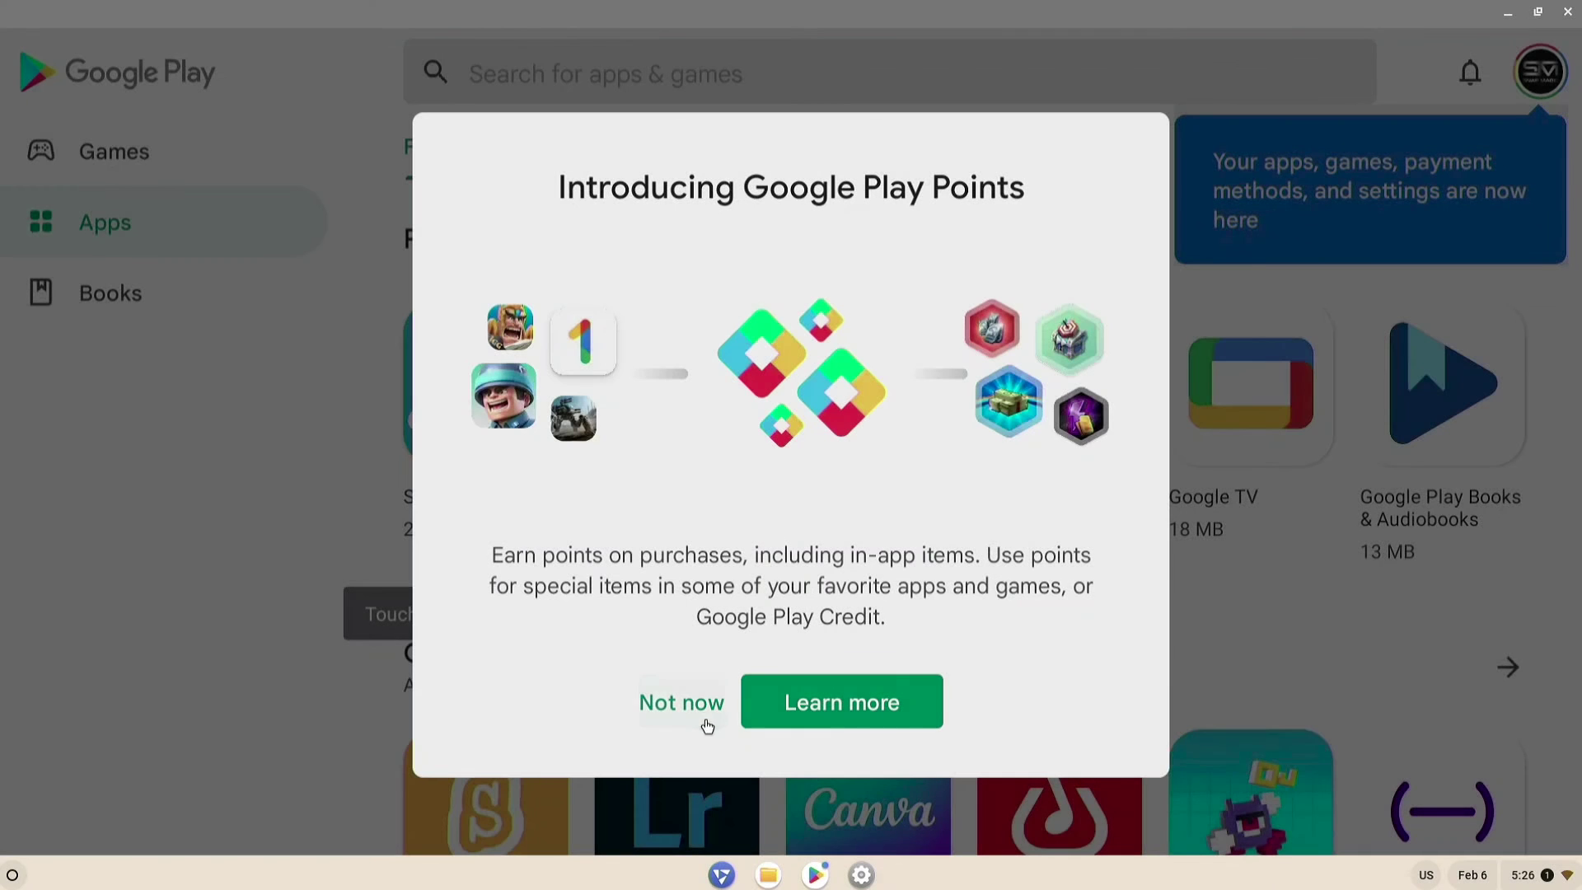
pyautogui.click(689, 701)
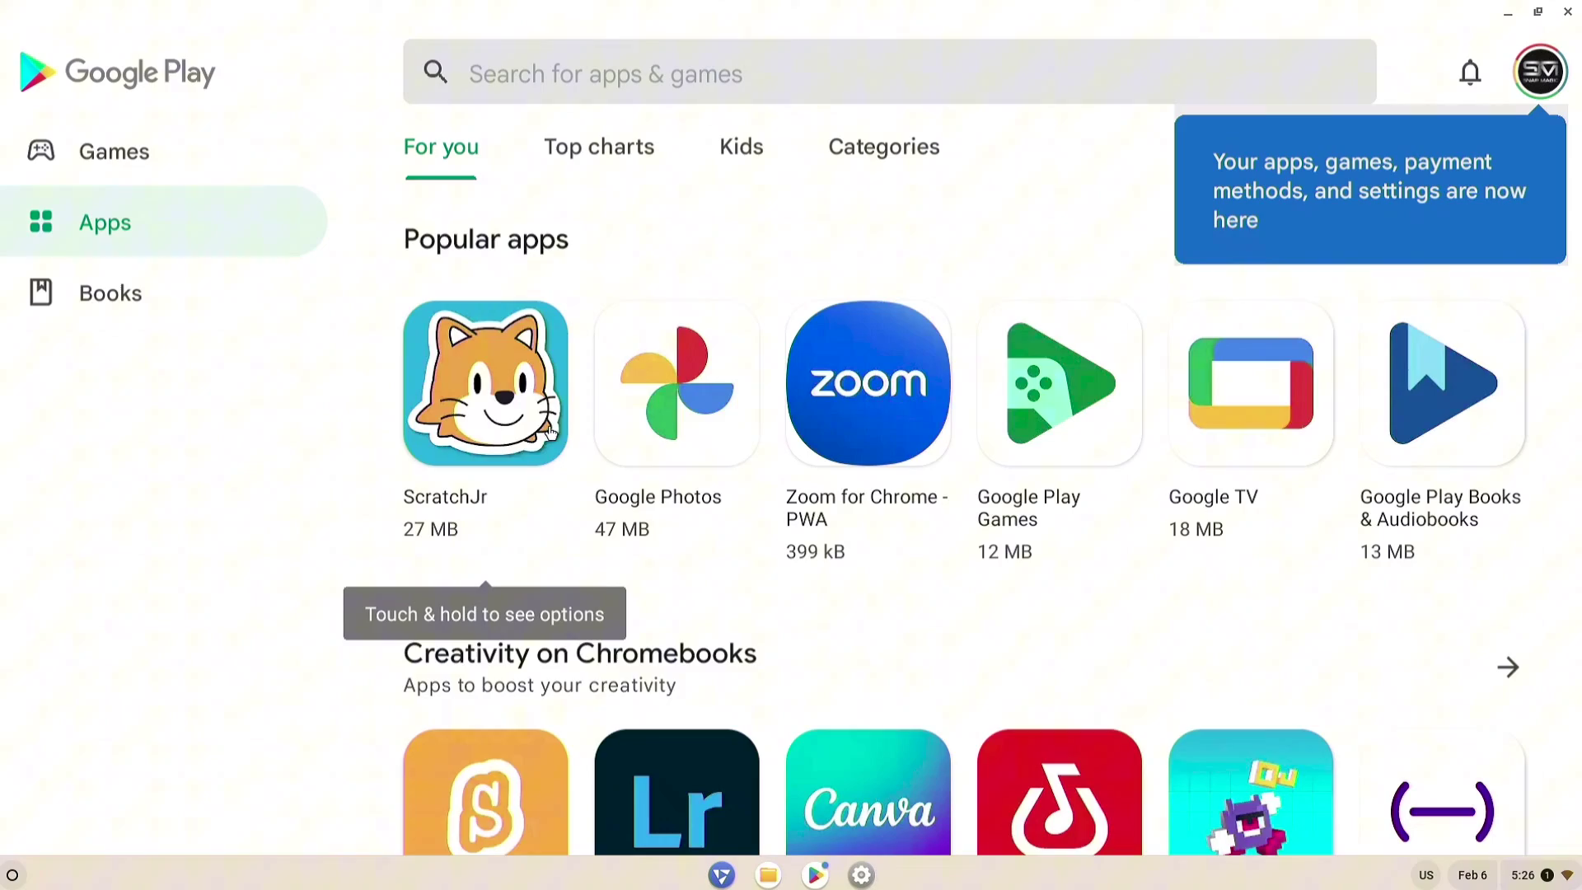
pyautogui.scroll(-10, 670, 420)
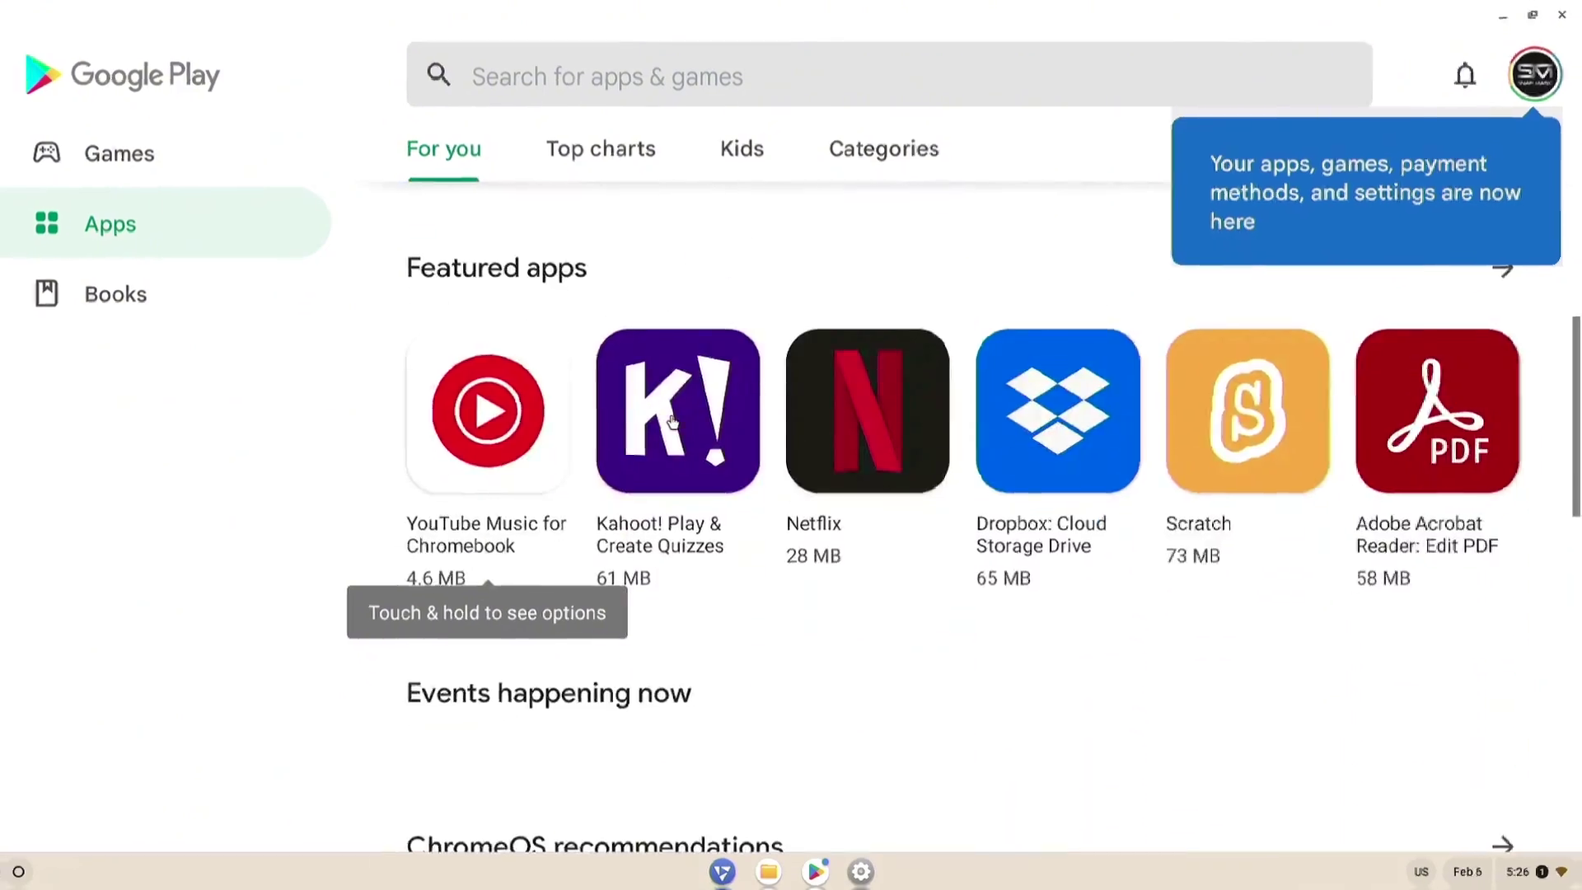